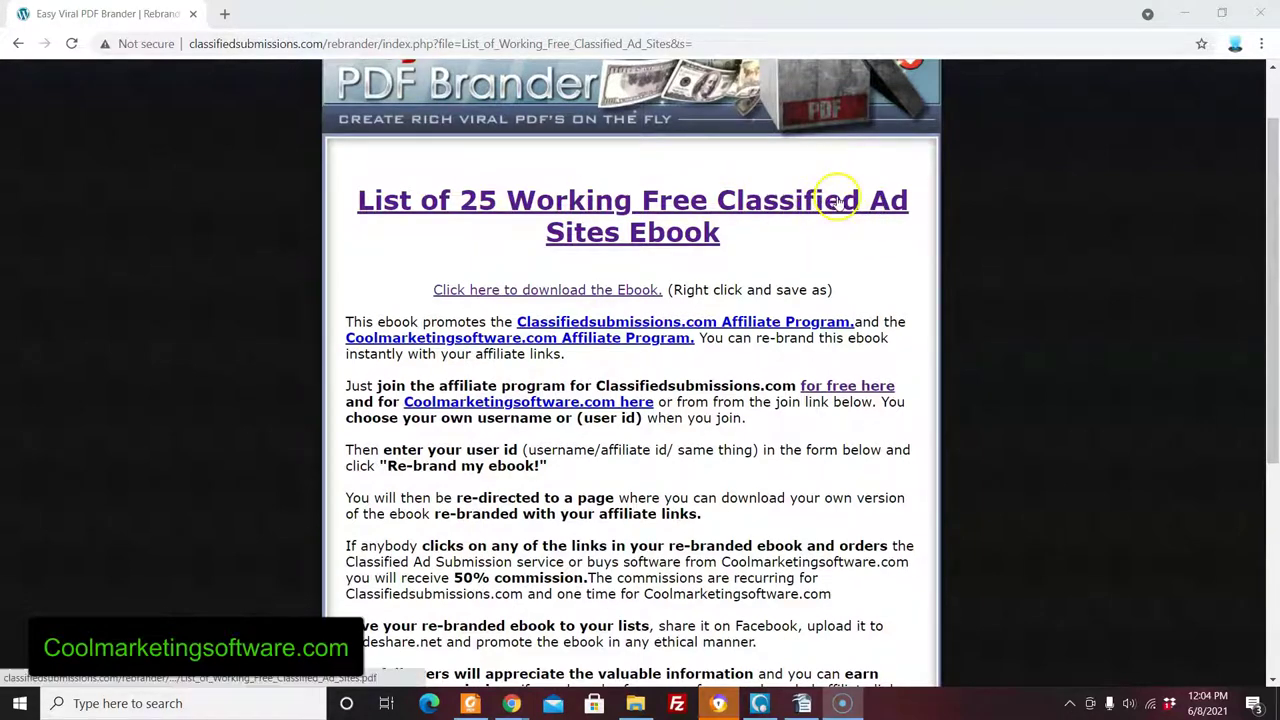
Step: Scroll the Brander's join form to the second affiliate user-id field, then switch to the ebook in Foxit Reader
left_click_drag(1271, 277, 1276, 500)
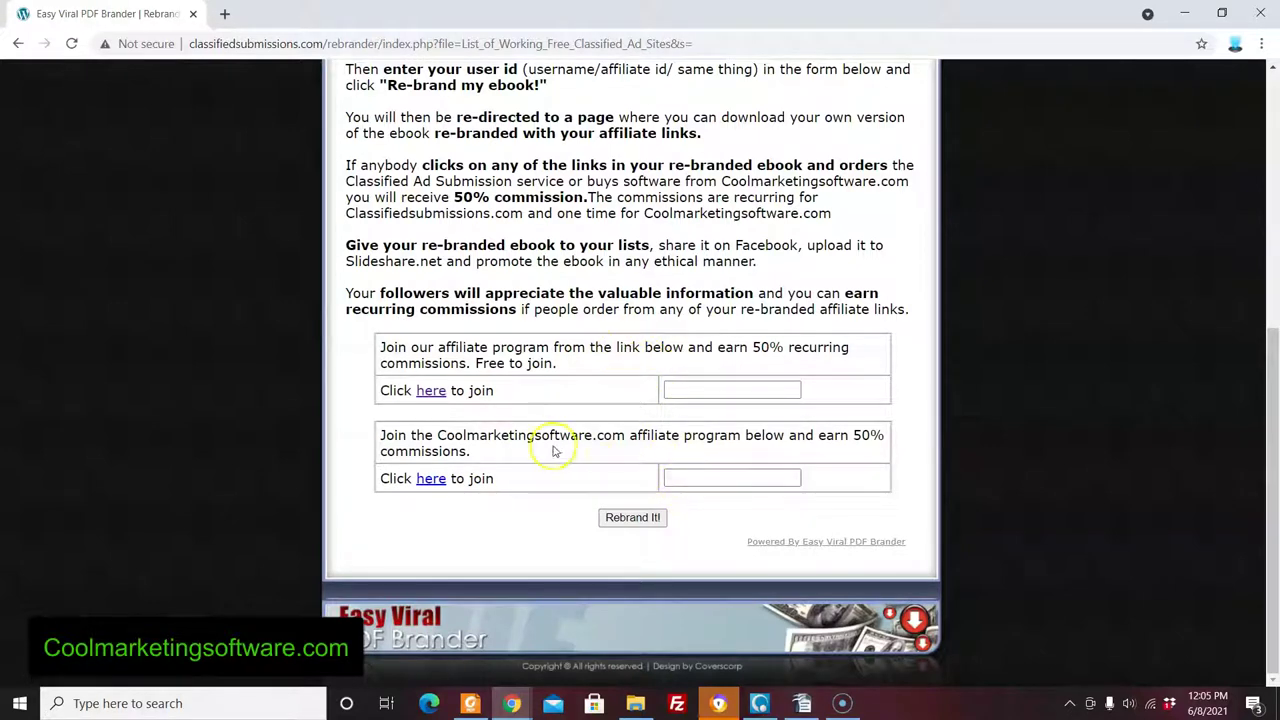
left_click(690, 478)
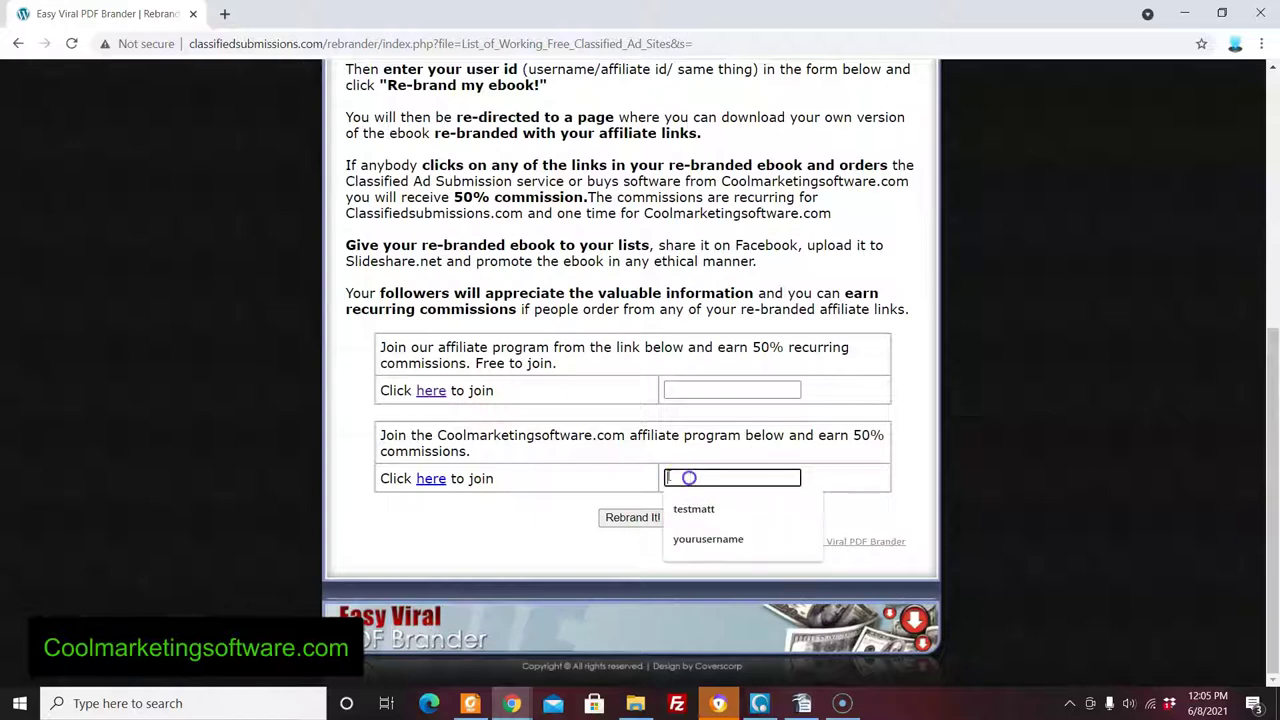
left_click(515, 516)
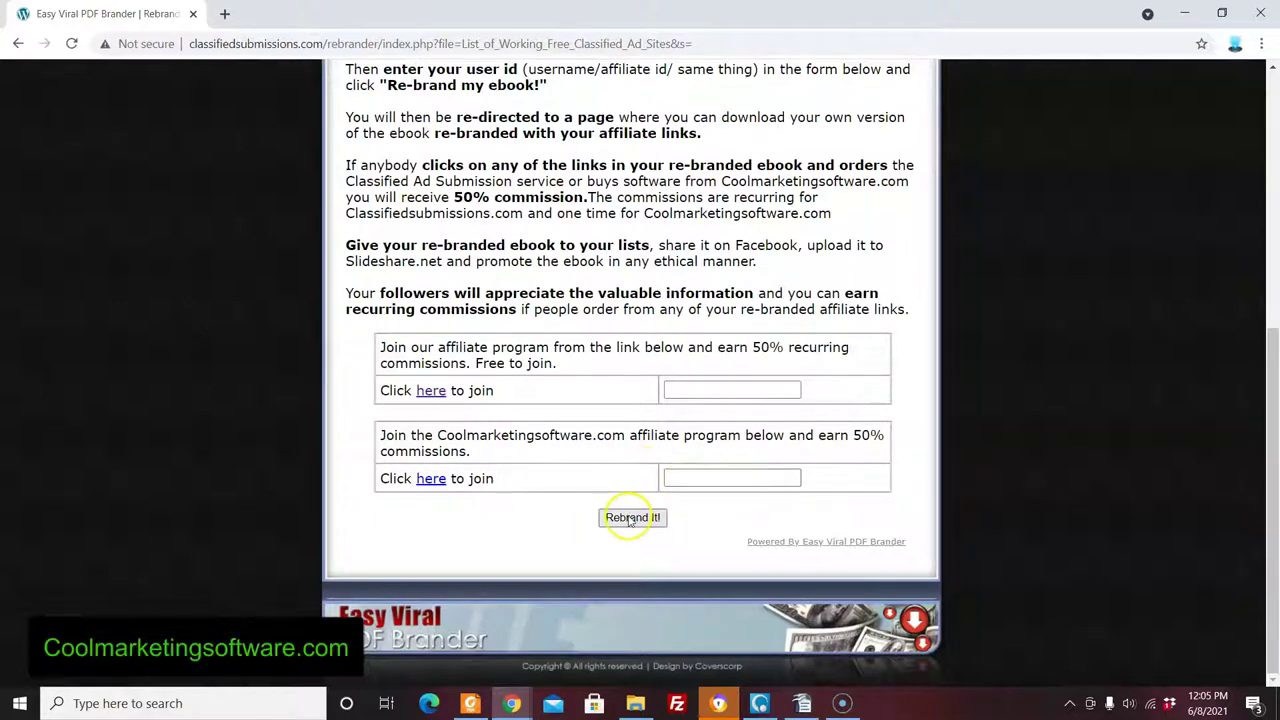
left_click(472, 700)
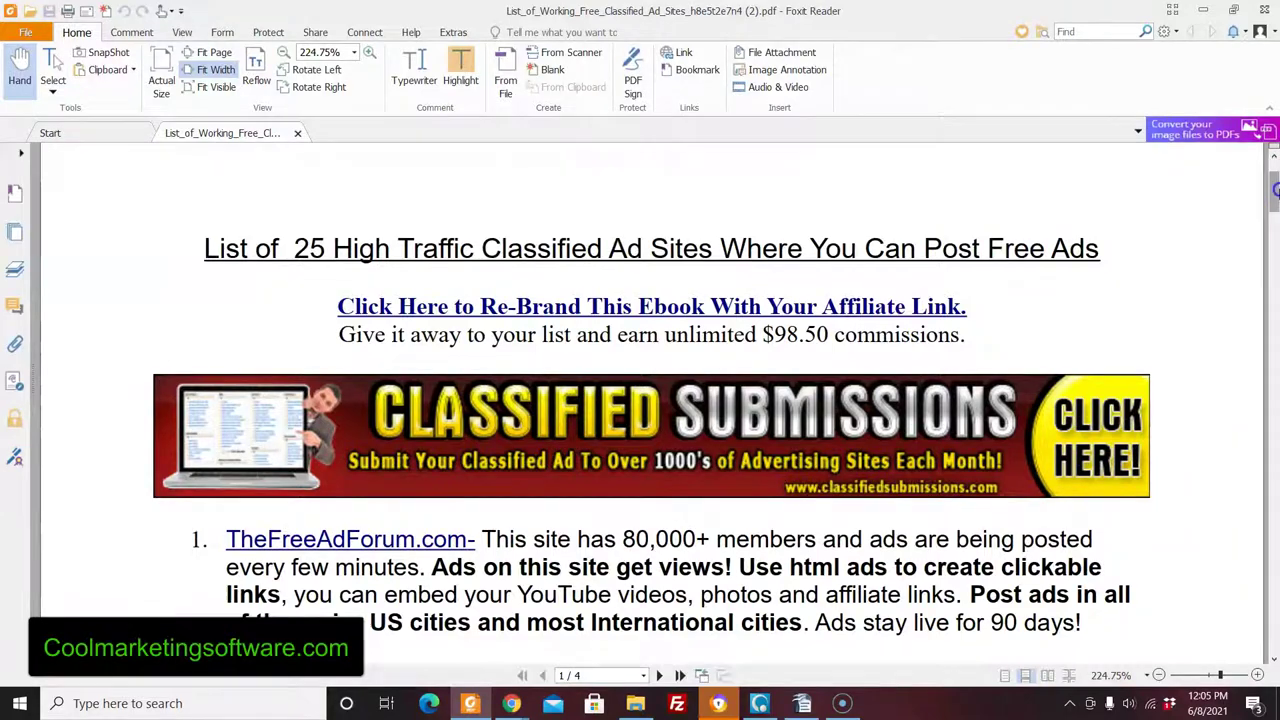
left_click_drag(1274, 192, 1274, 197)
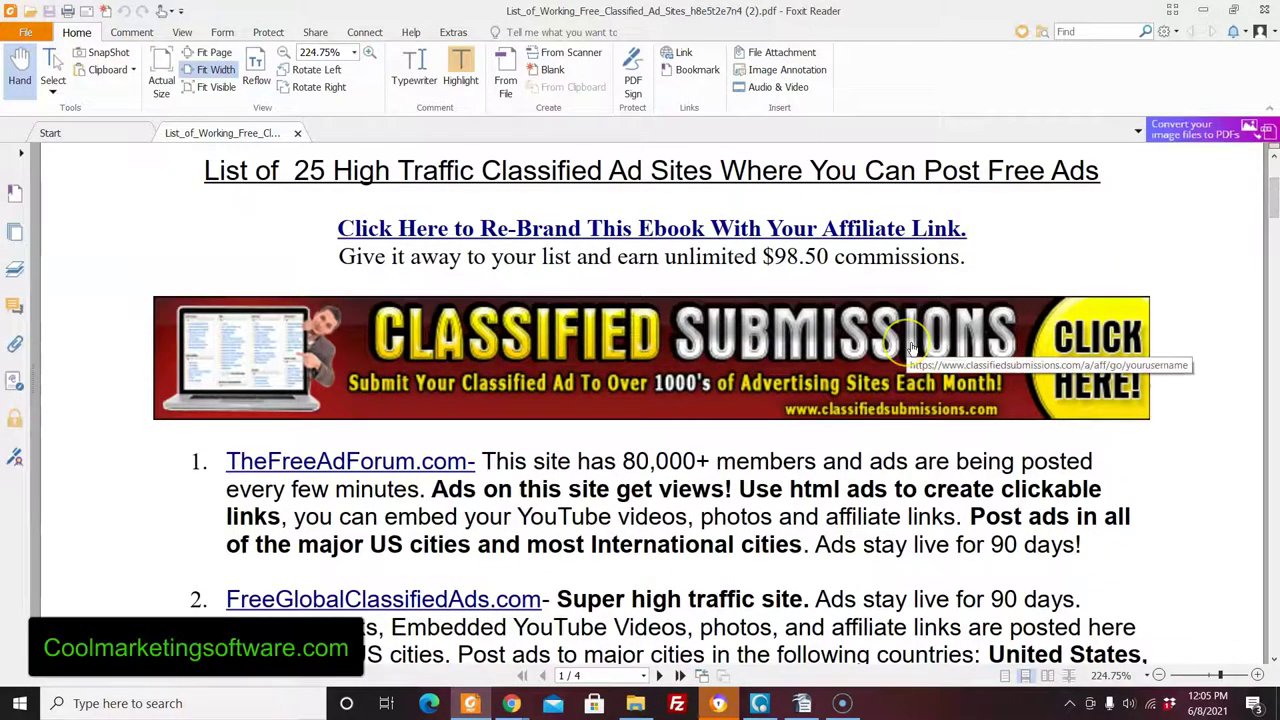
left_click_drag(1274, 200, 1274, 340)
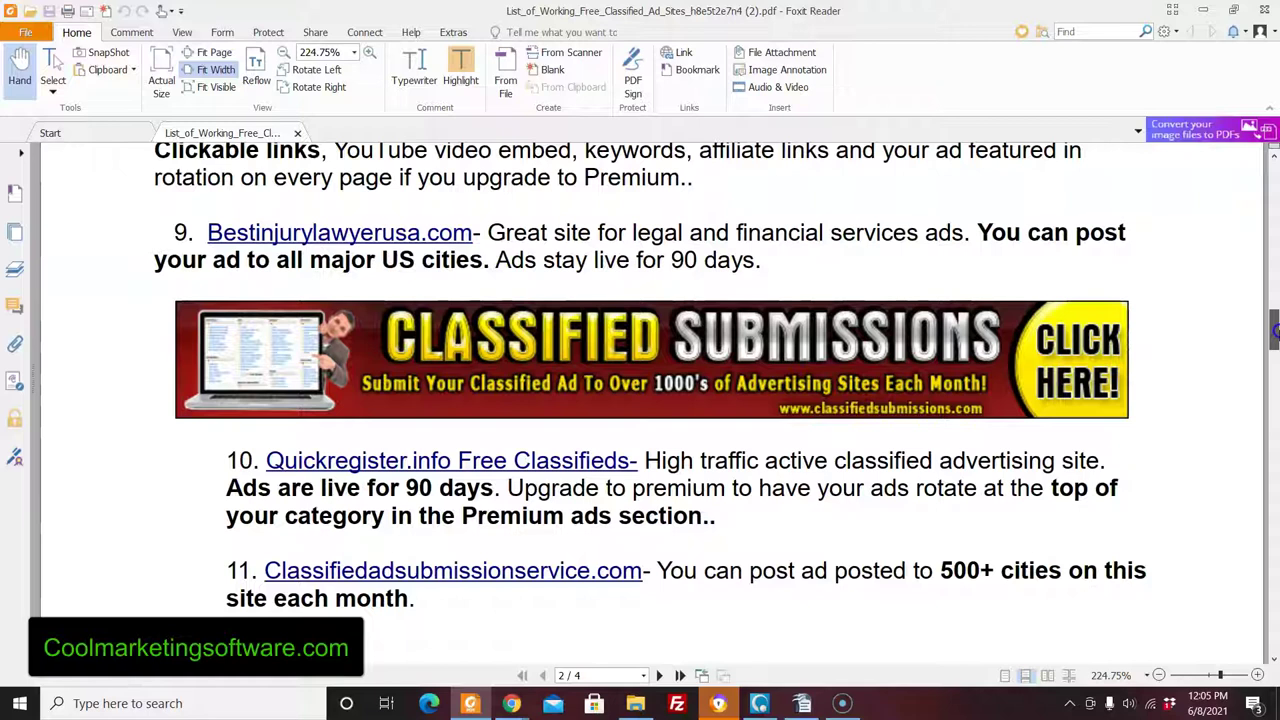
left_click_drag(1274, 335, 1274, 331)
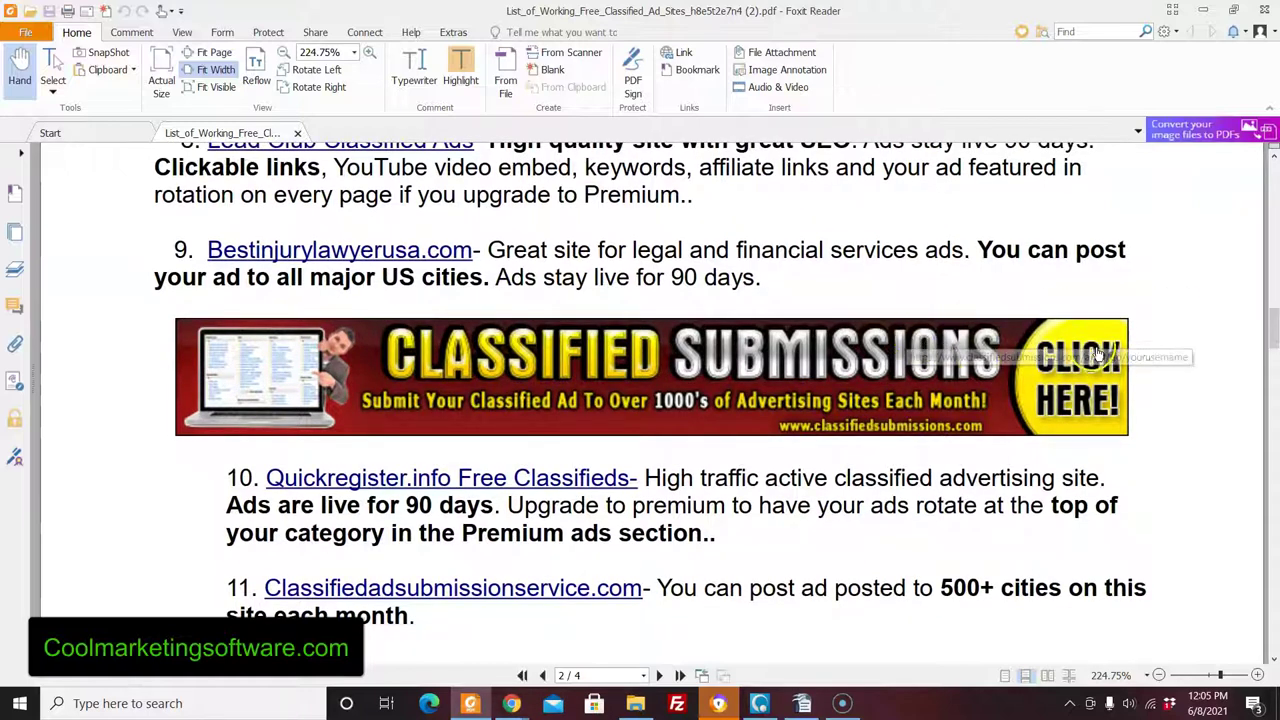
left_click_drag(1274, 332, 1274, 359)
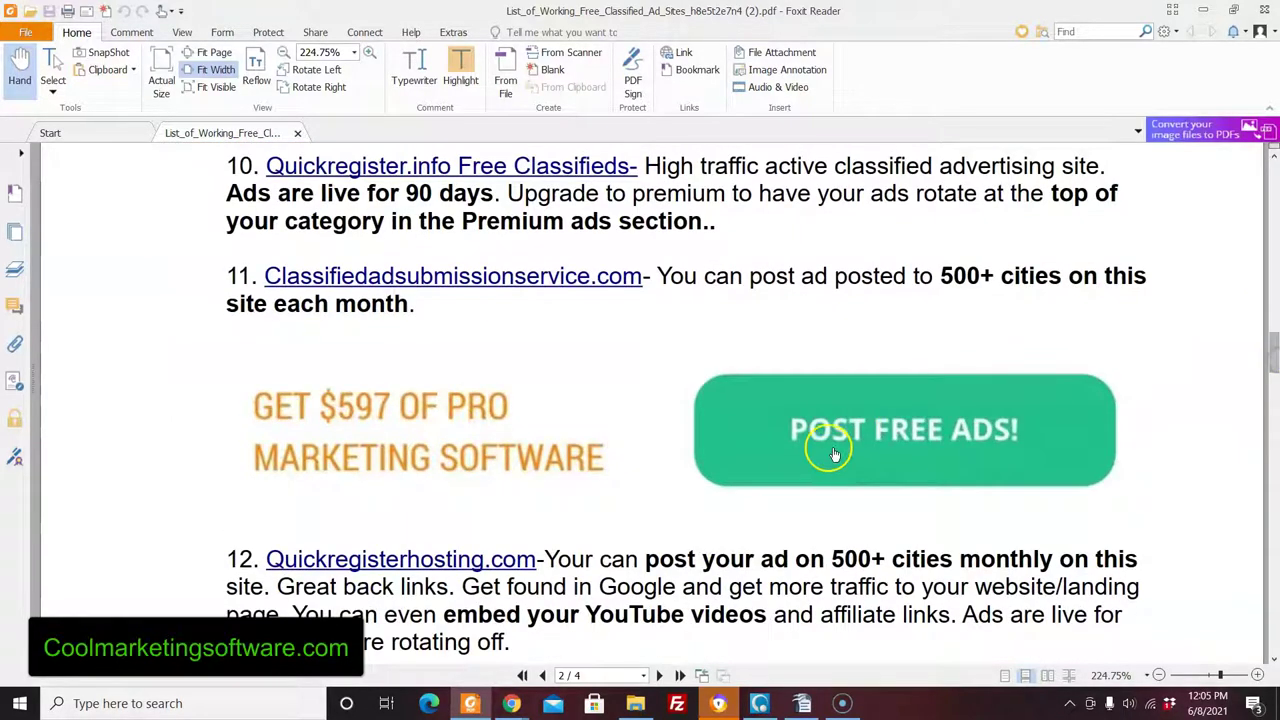
left_click_drag(1272, 366, 1274, 204)
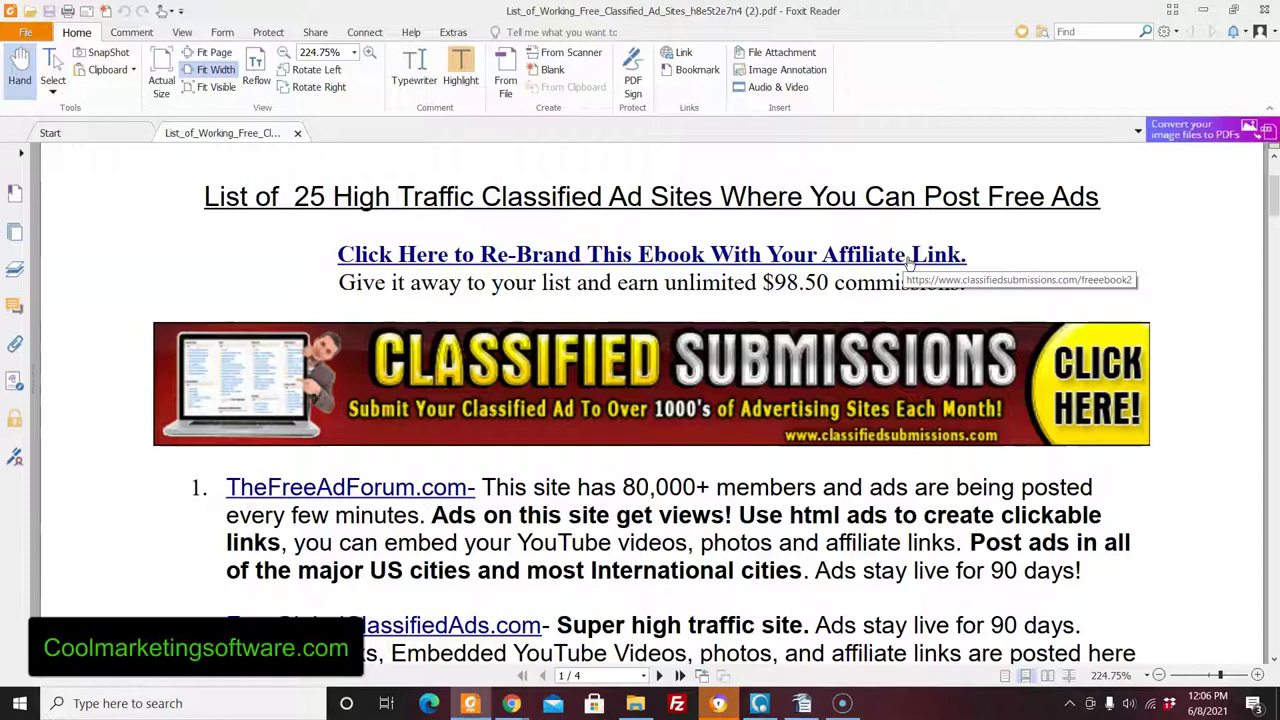
scroll(865, 568, "up", 1)
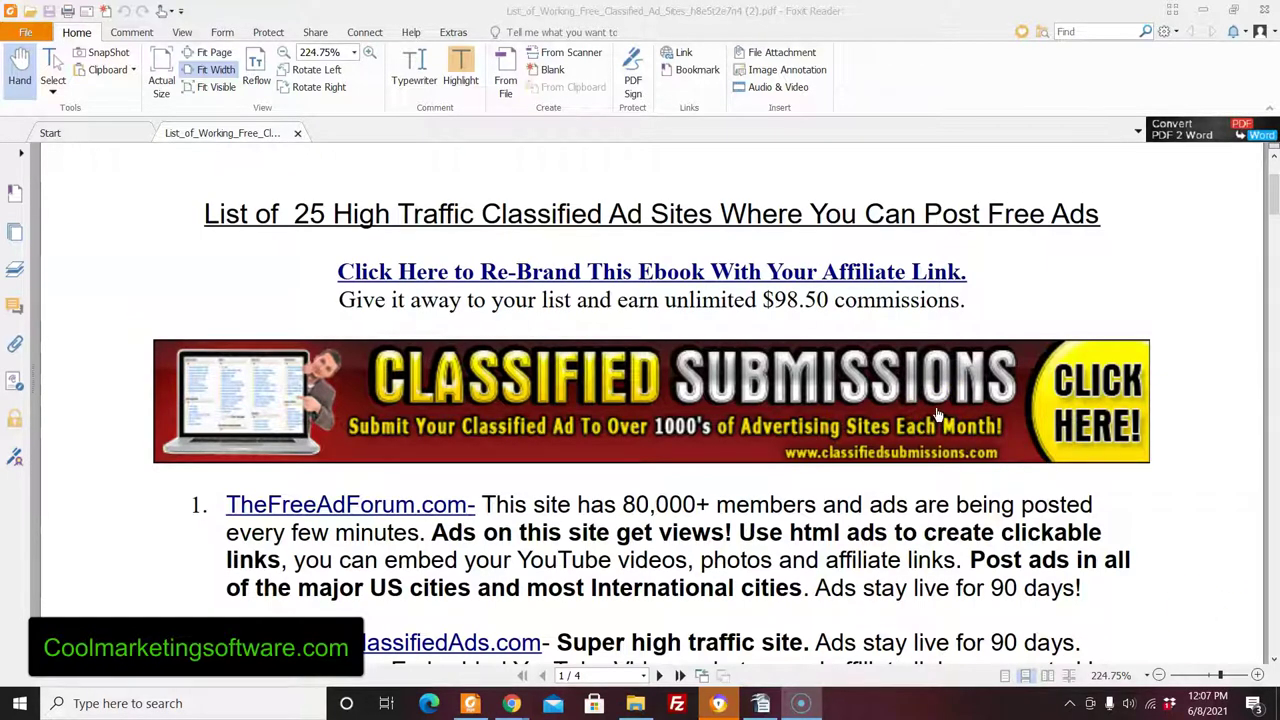
left_click(1270, 208)
left_click(760, 394)
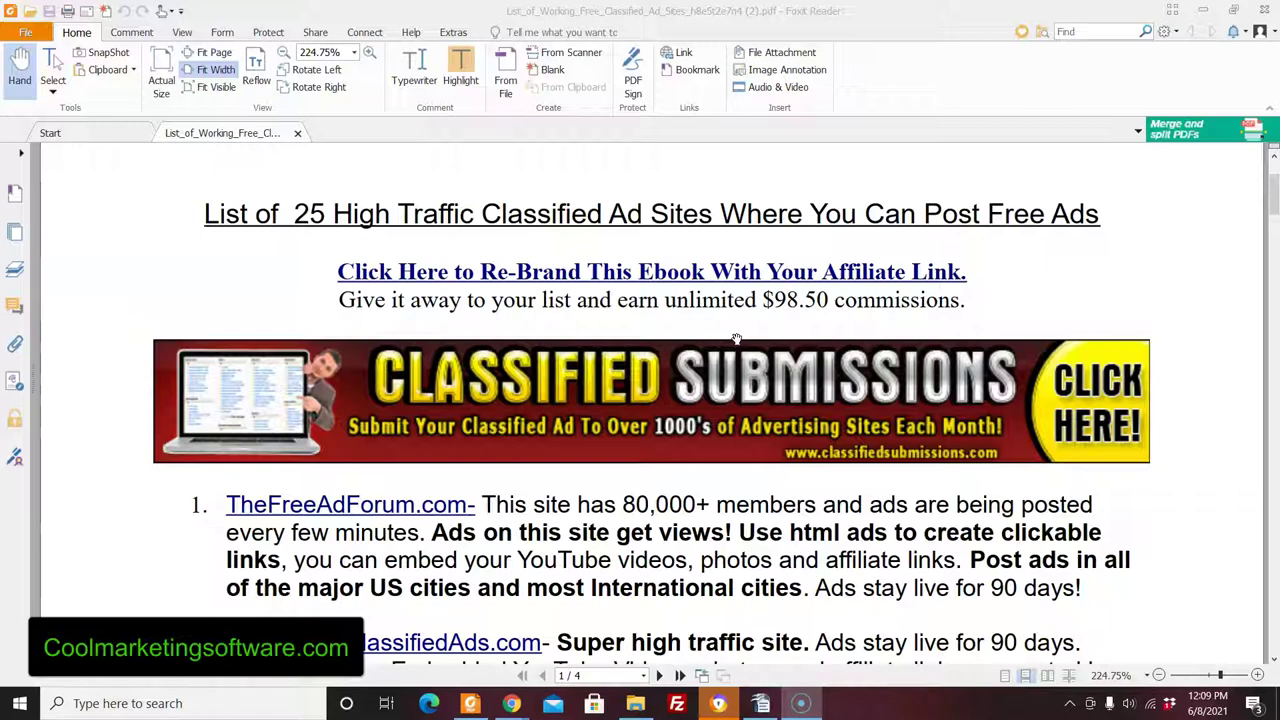
Step: Scroll the Foxit ebook to listings 1–3: TheFreeAdForum.com, FreeGlobalClassifiedAds.com, Usafreeclassifieds.org
left_click(1270, 197)
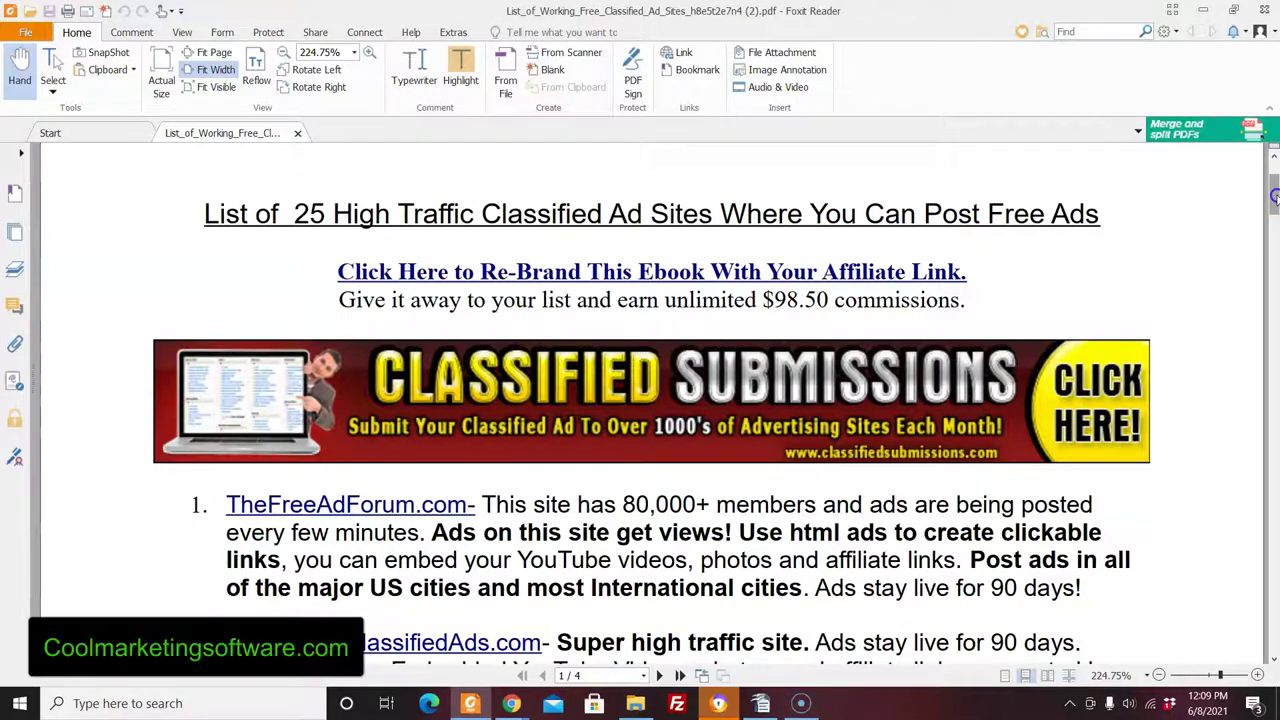
scroll(1272, 197, "down", 4)
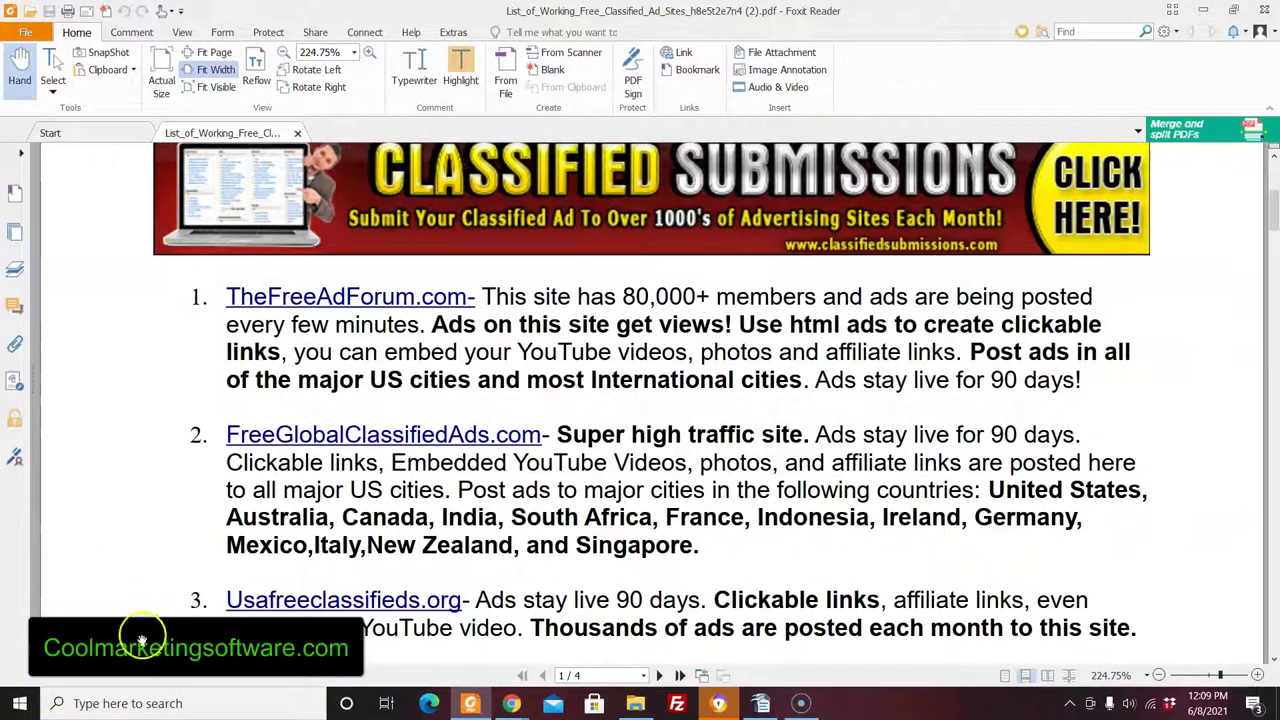
left_click(766, 705)
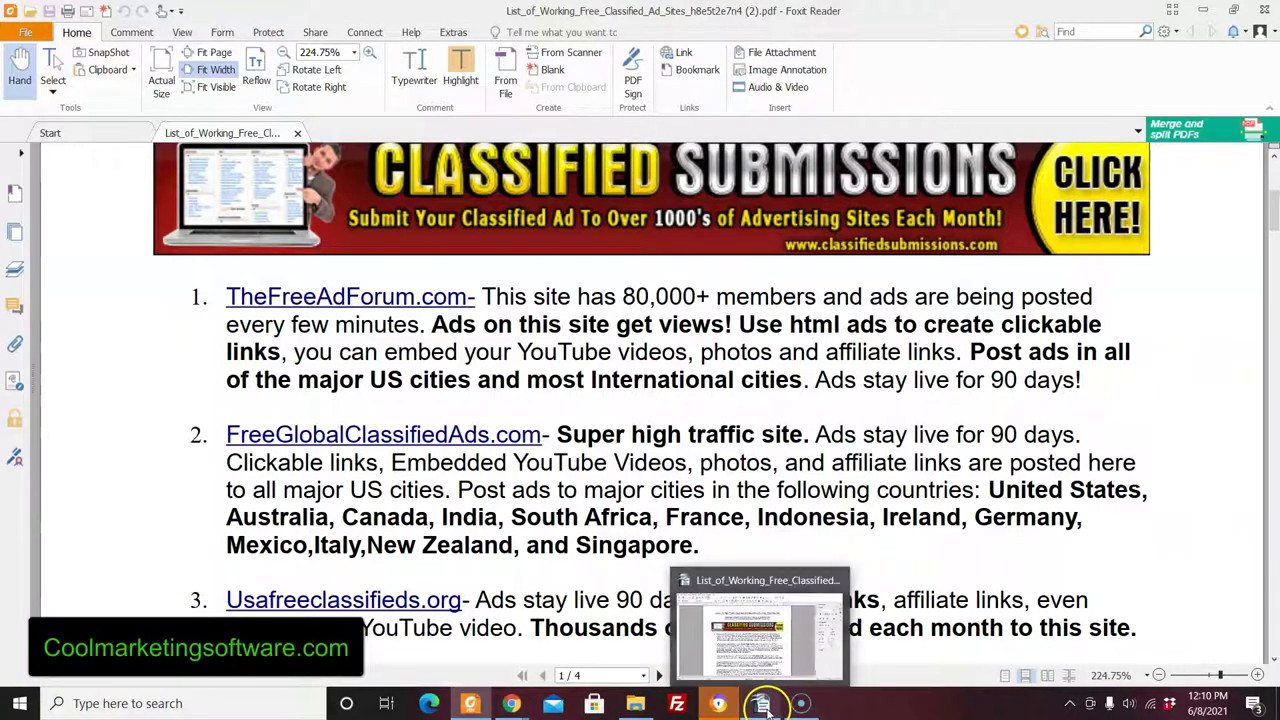
left_click(766, 705)
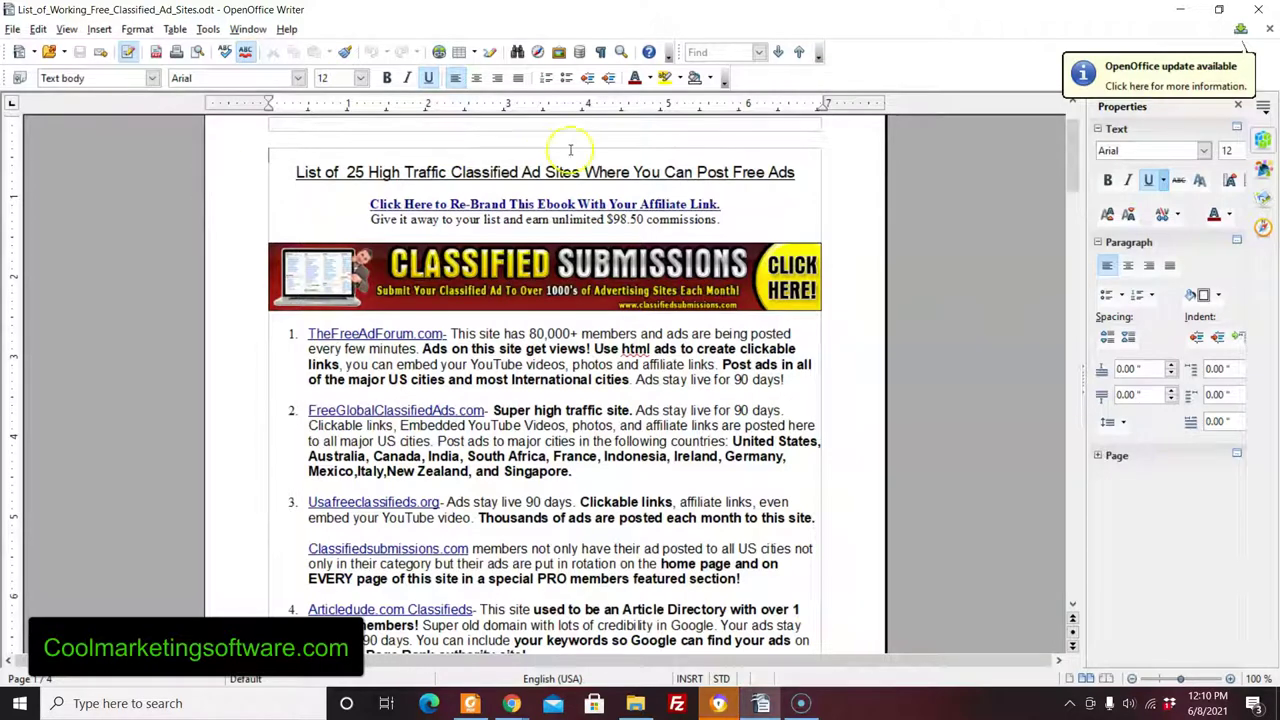
left_click_drag(1074, 168, 1109, 168)
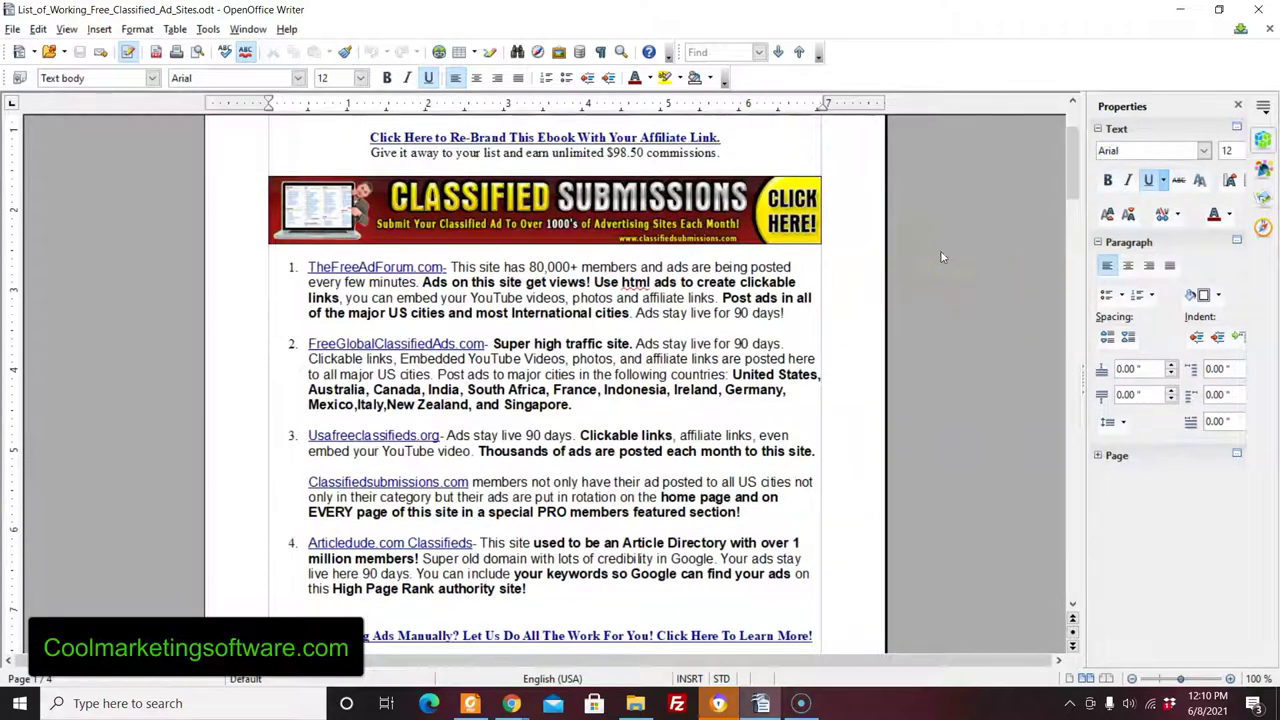
left_click(997, 262)
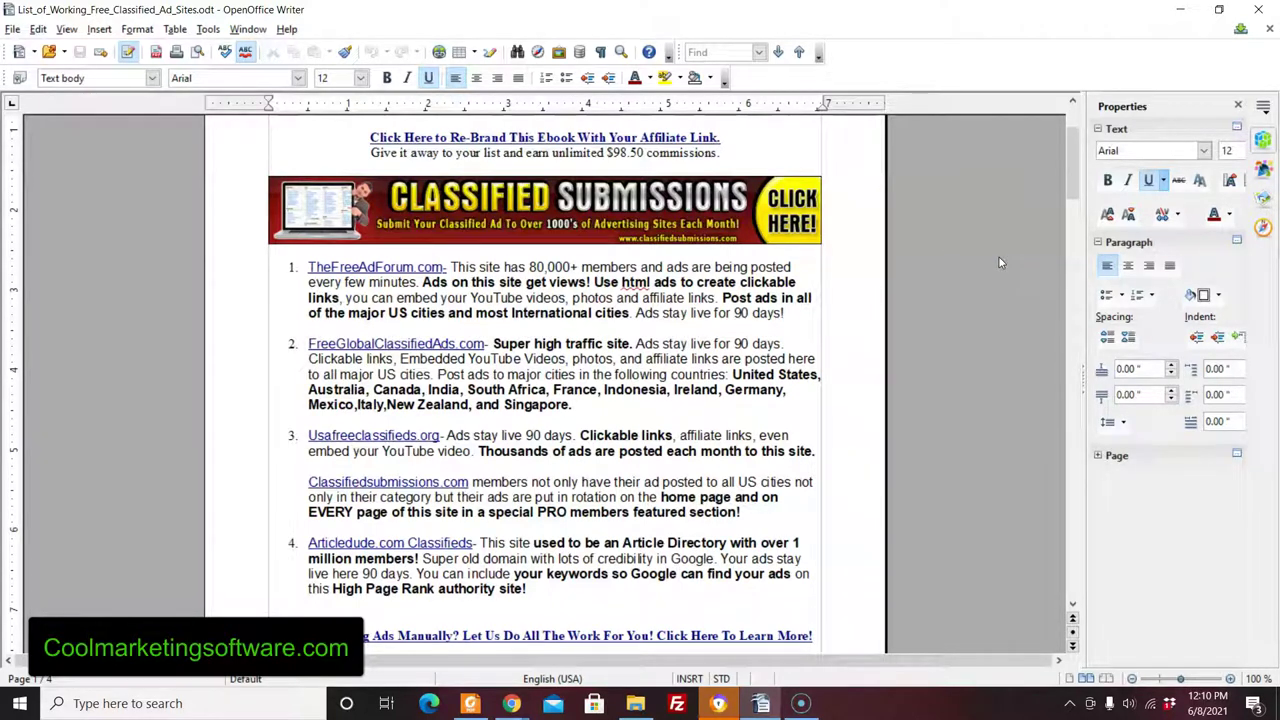
left_click(1070, 162)
left_click_drag(1070, 162, 1078, 135)
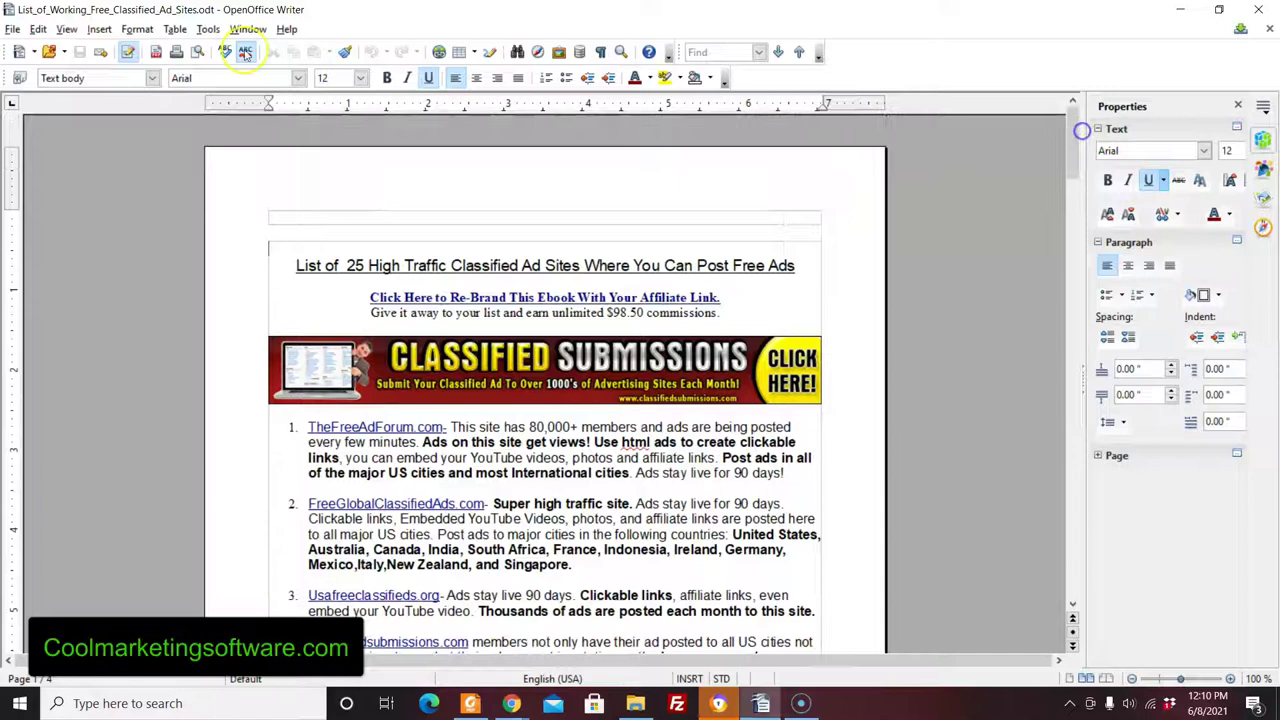
left_click(12, 29)
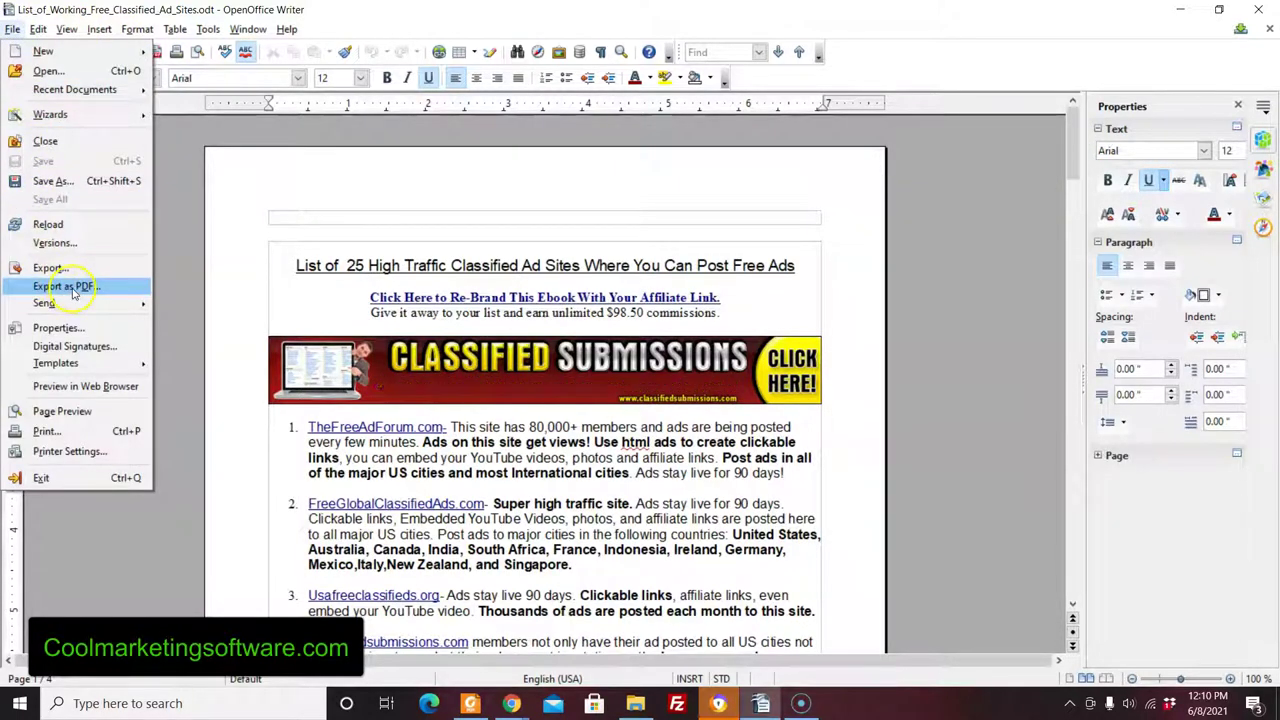
Step: Return Foxit Reader to the top of the ebook and show the open Chrome windows
left_click(470, 703)
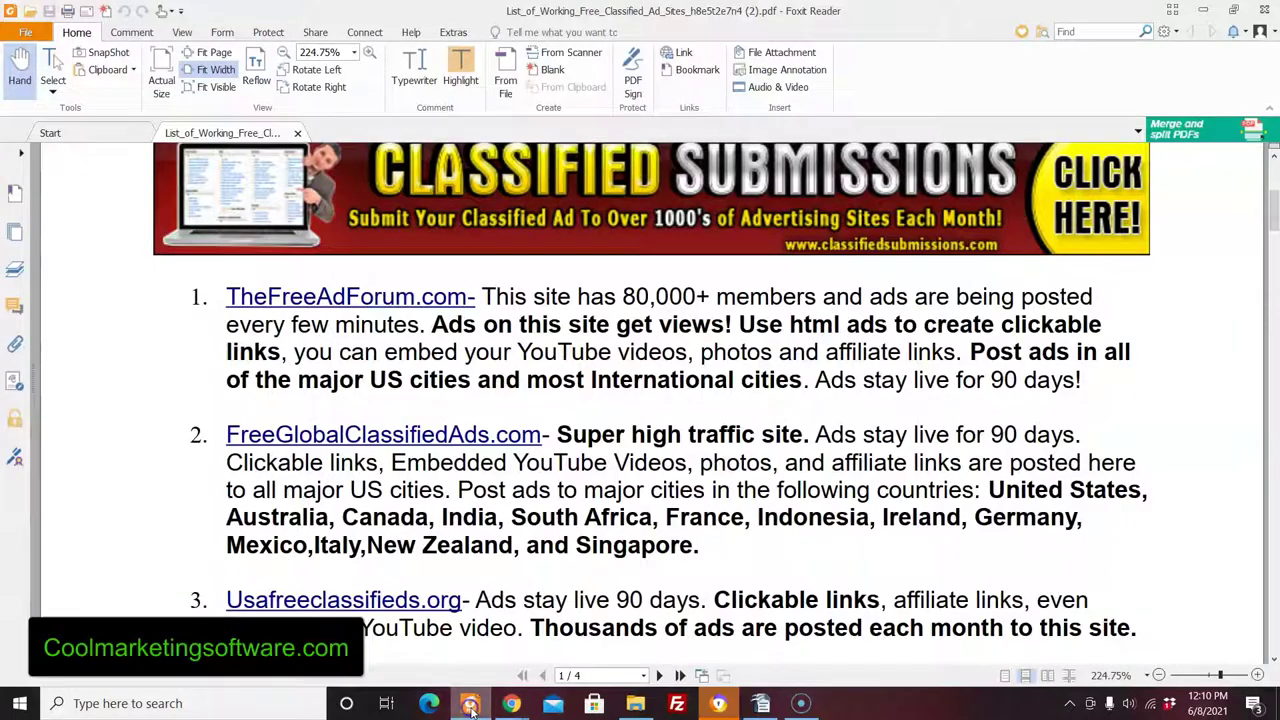
left_click_drag(1275, 212, 1275, 204)
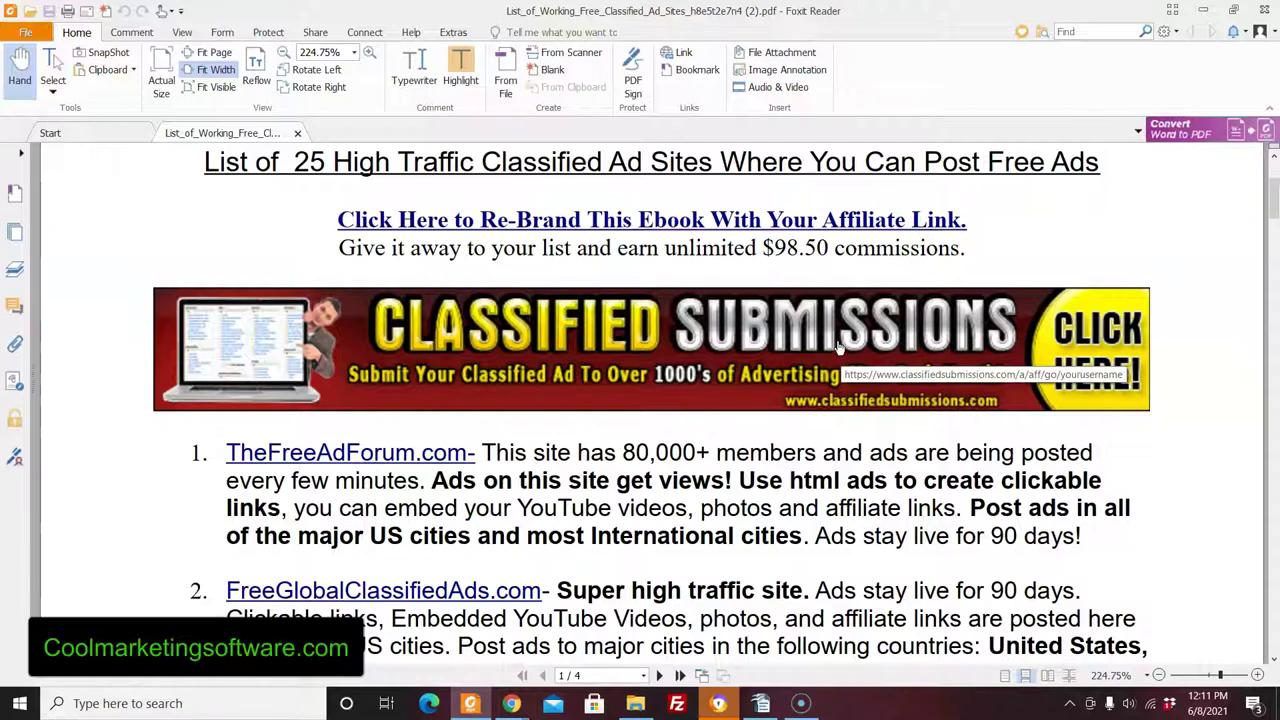
left_click(511, 704)
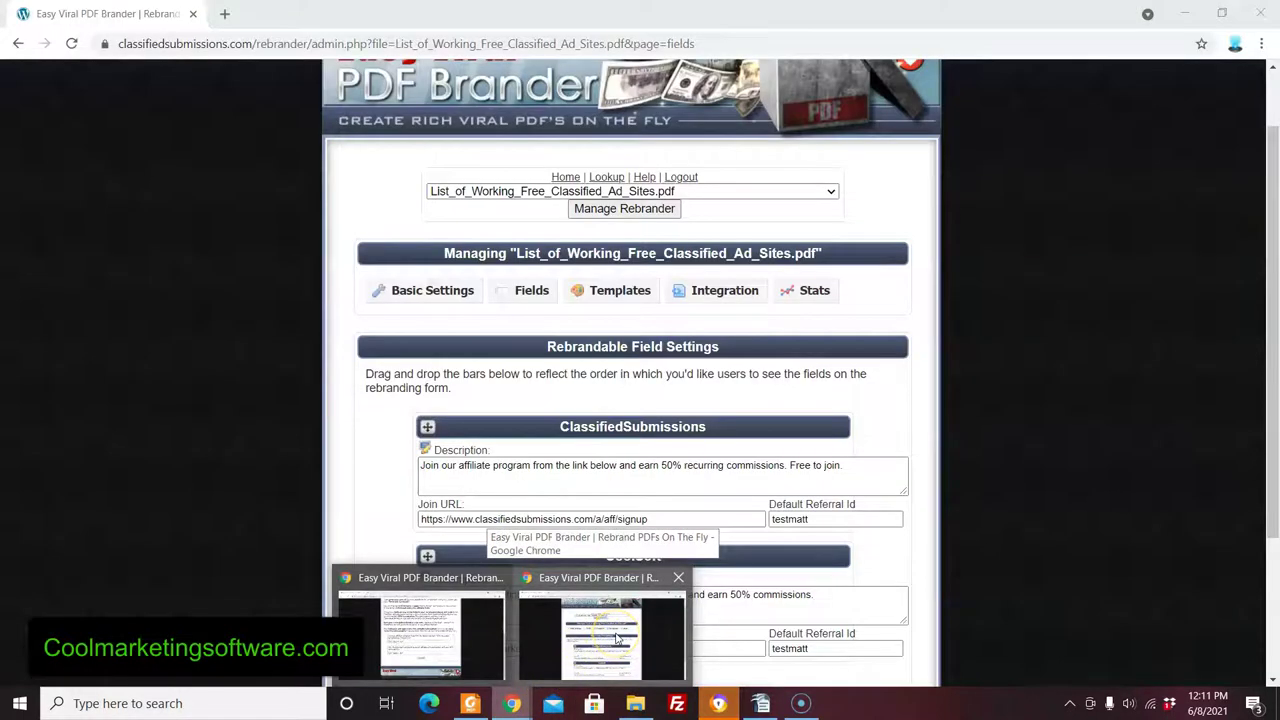
Step: Switch to the Easy Viral PDF Brander window and open easyviralpdfbrander.net in a new tab
left_click(617, 638)
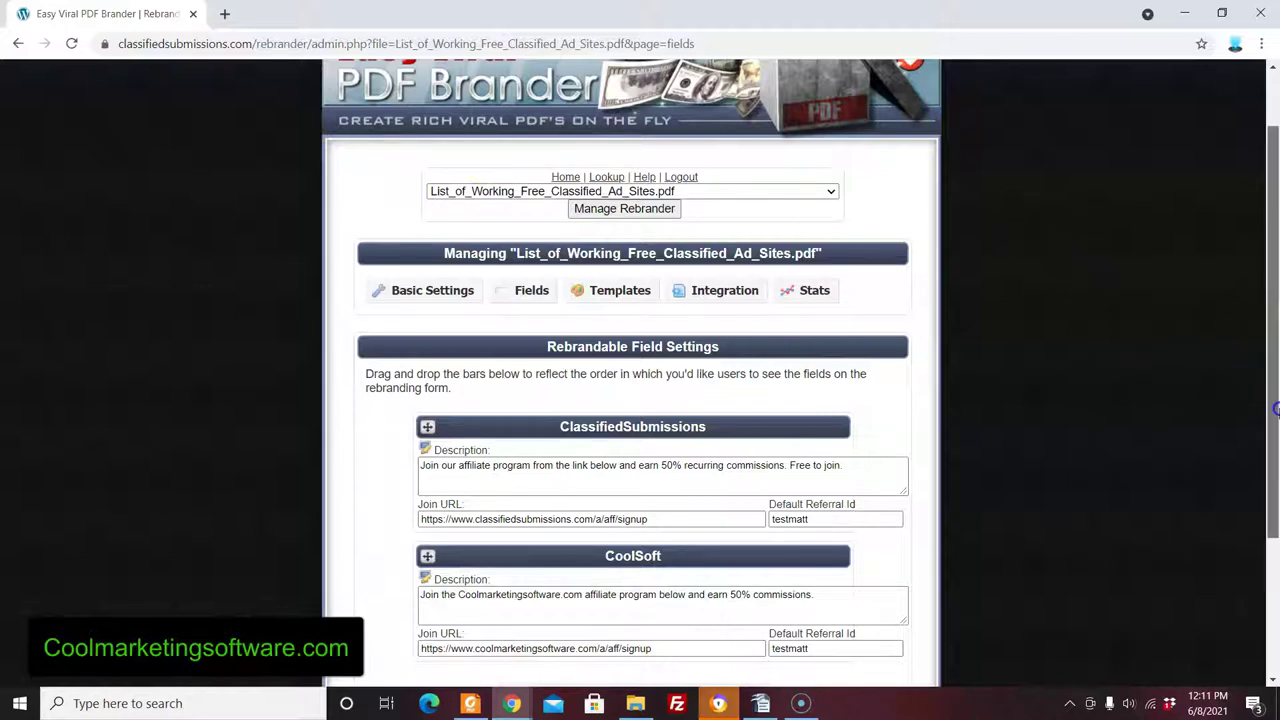
left_click_drag(1276, 410, 1276, 628)
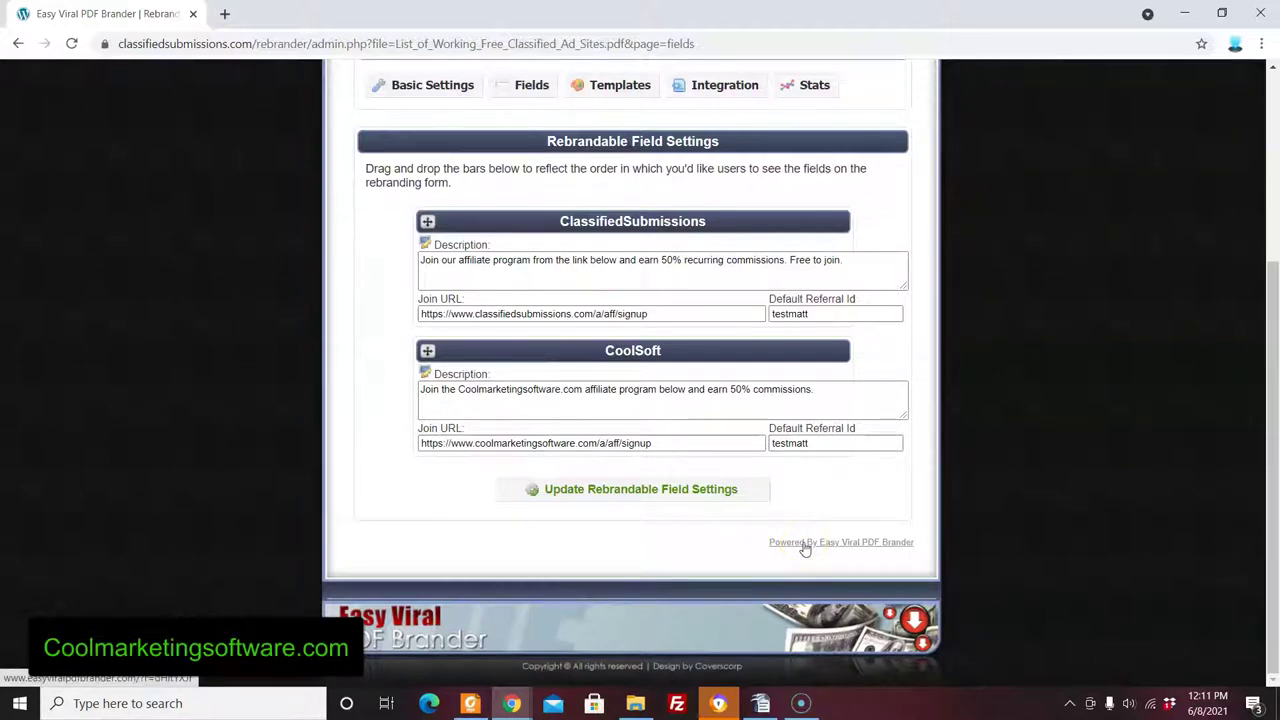
left_click(863, 546)
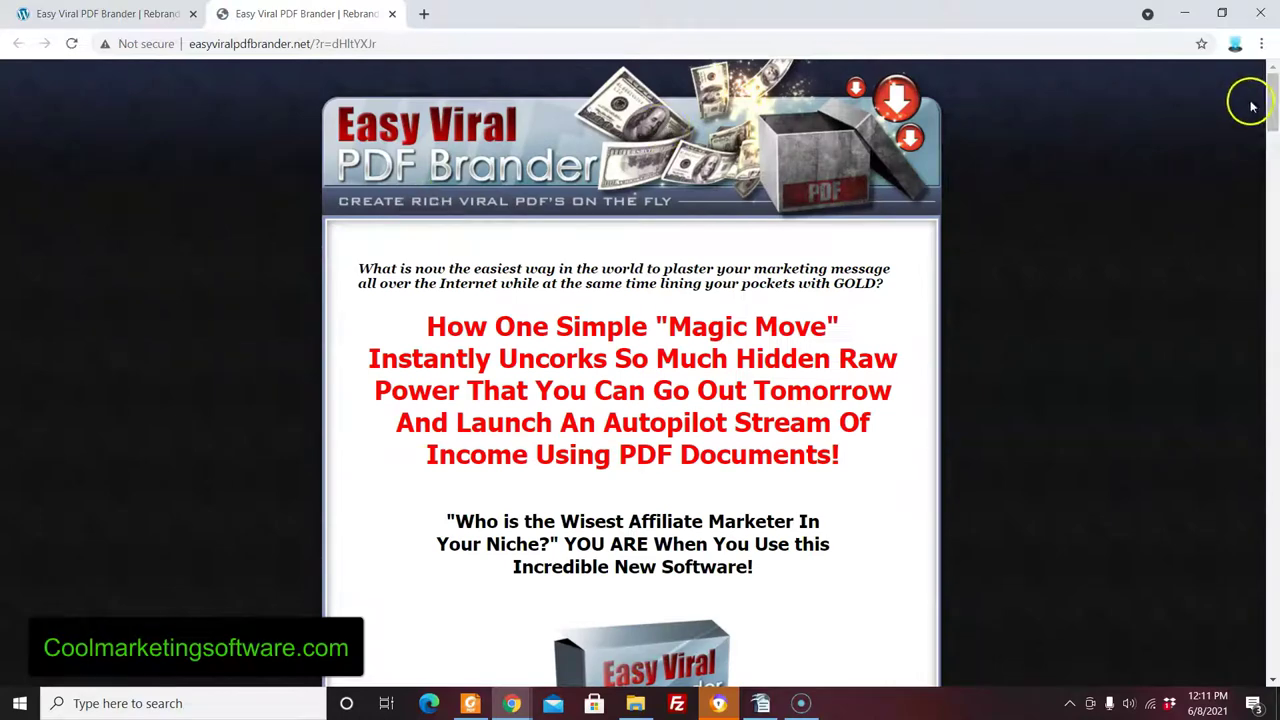
Step: Scroll the easyviralpdfbrander.net sales page down and back up
left_click_drag(1271, 94, 1274, 180)
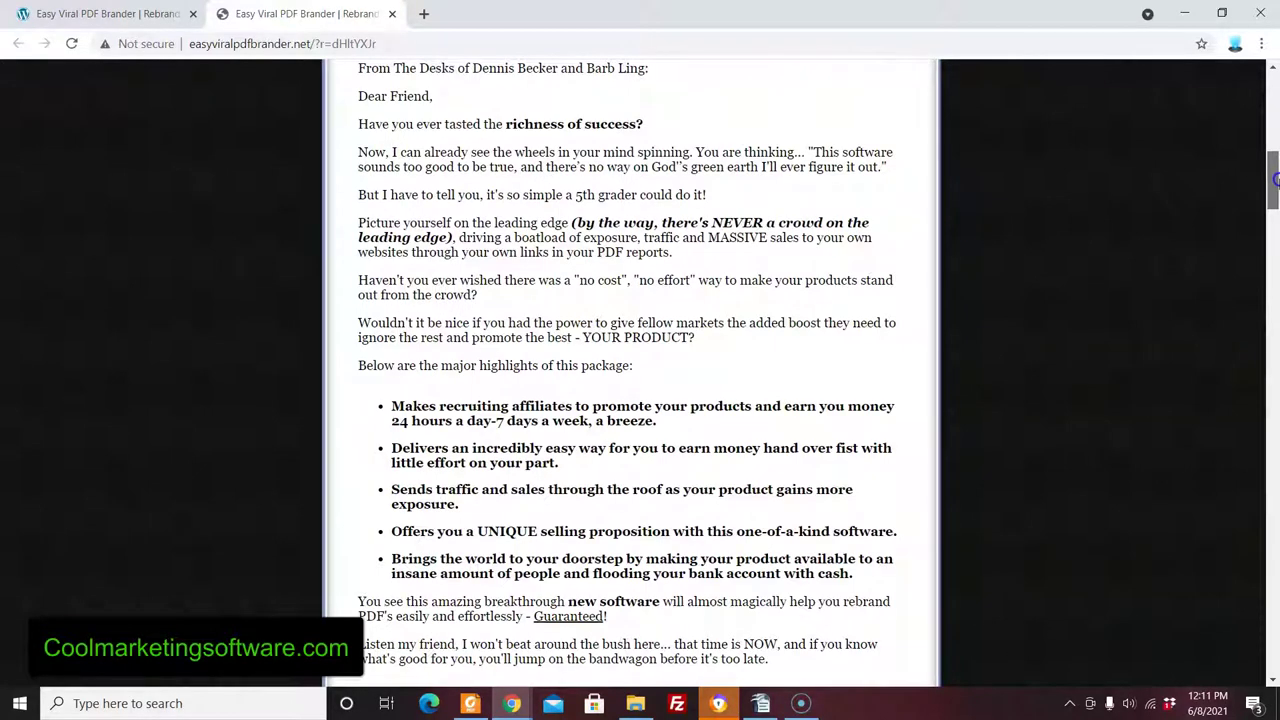
left_click_drag(1275, 180, 1275, 100)
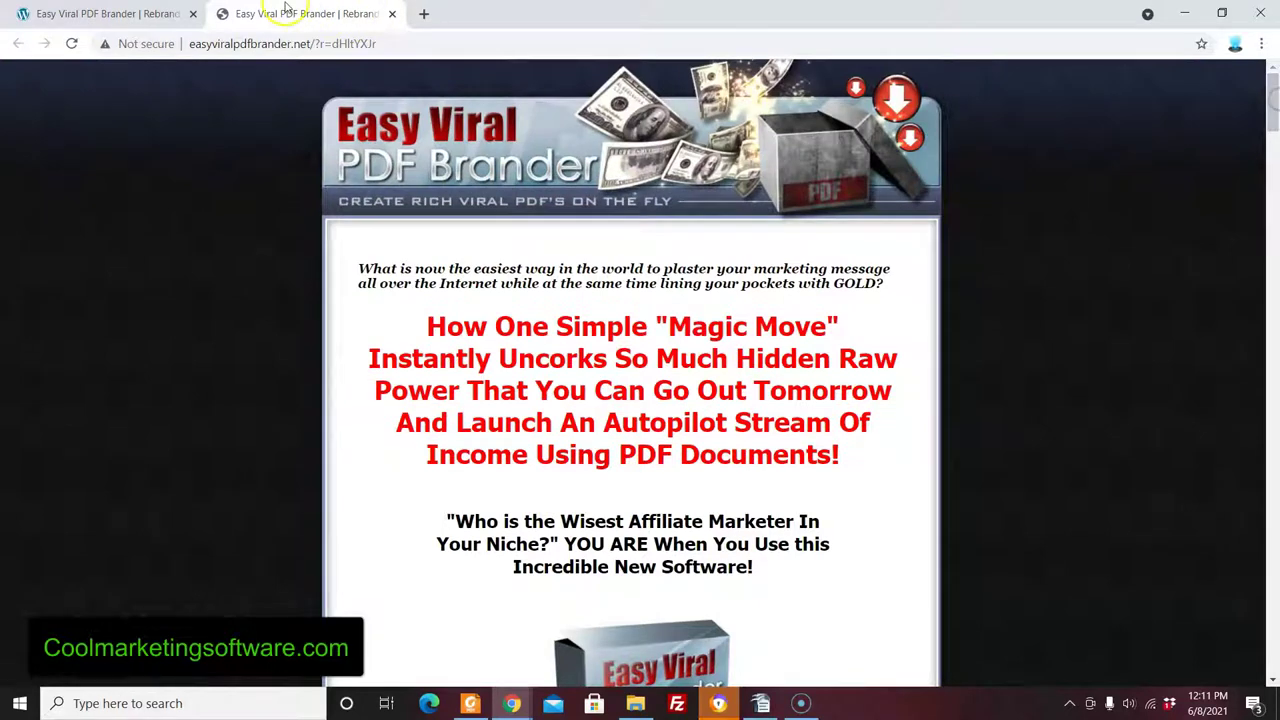
left_click(137, 20)
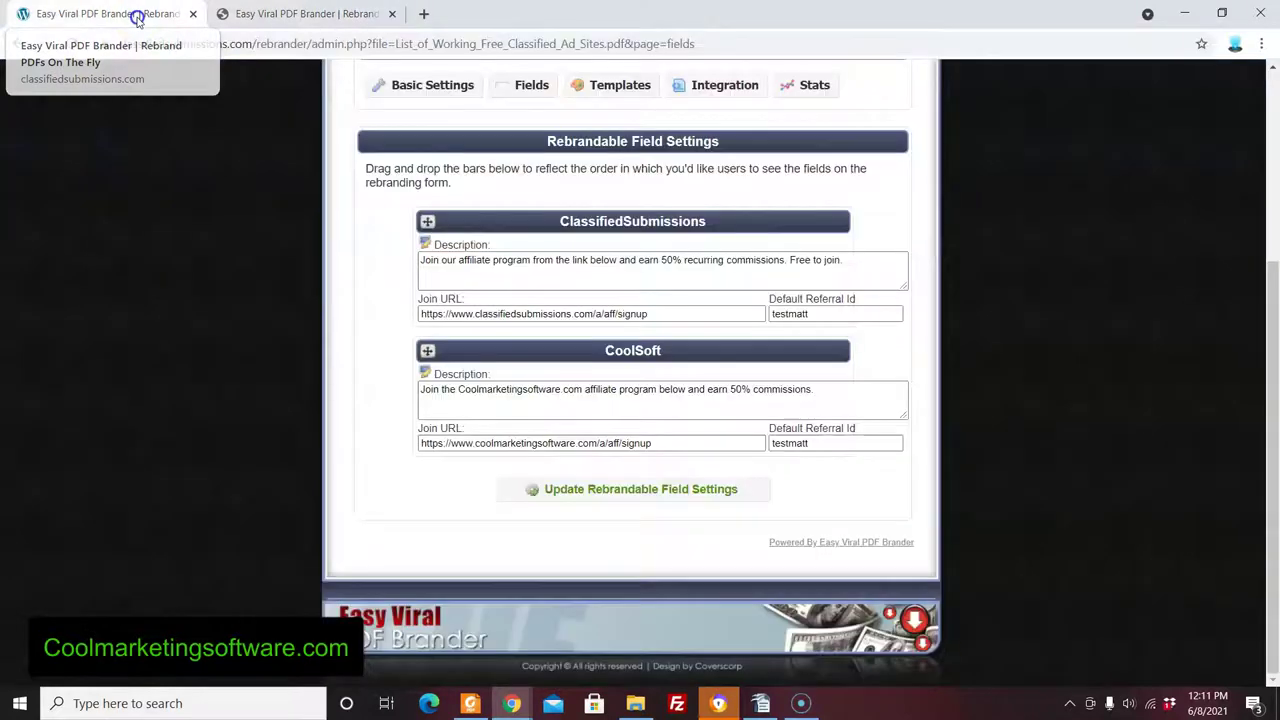
scroll(1275, 415, "up", 1)
left_click_drag(1275, 415, 1275, 305)
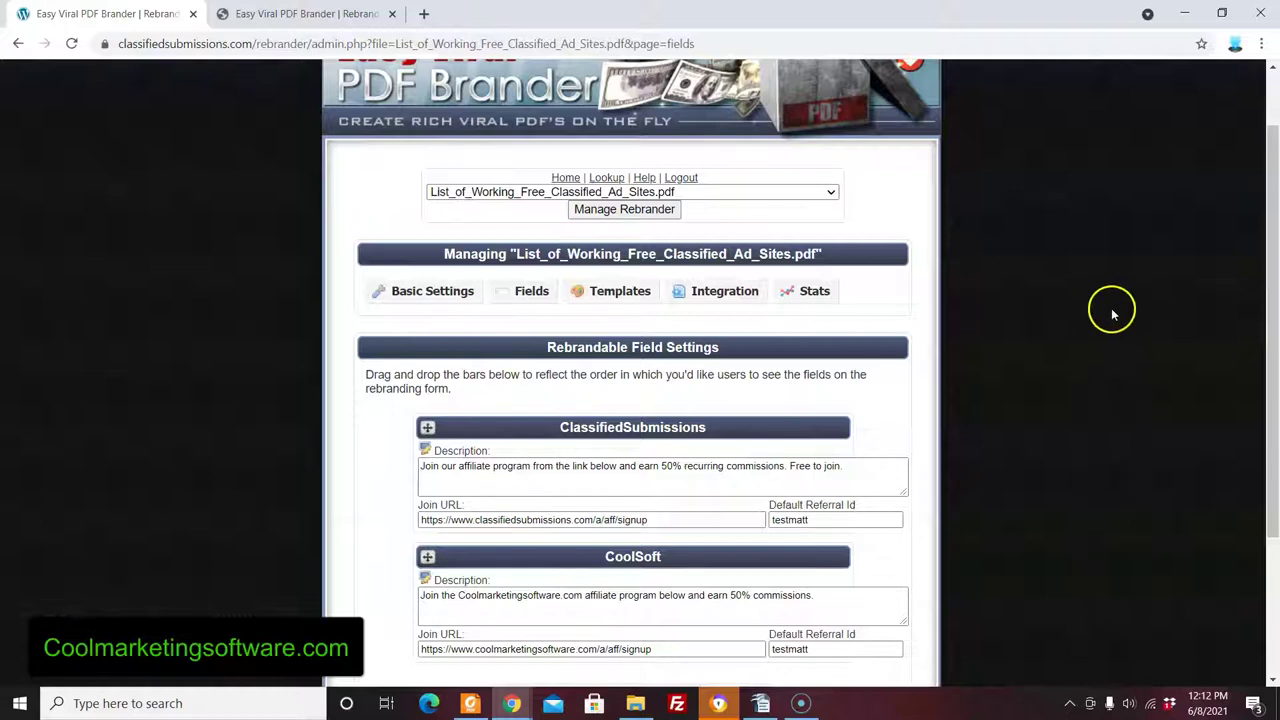
mouse_move(1273, 338)
left_mouse_down()
mouse_move(1276, 358)
mouse_move(1276, 328)
left_mouse_up()
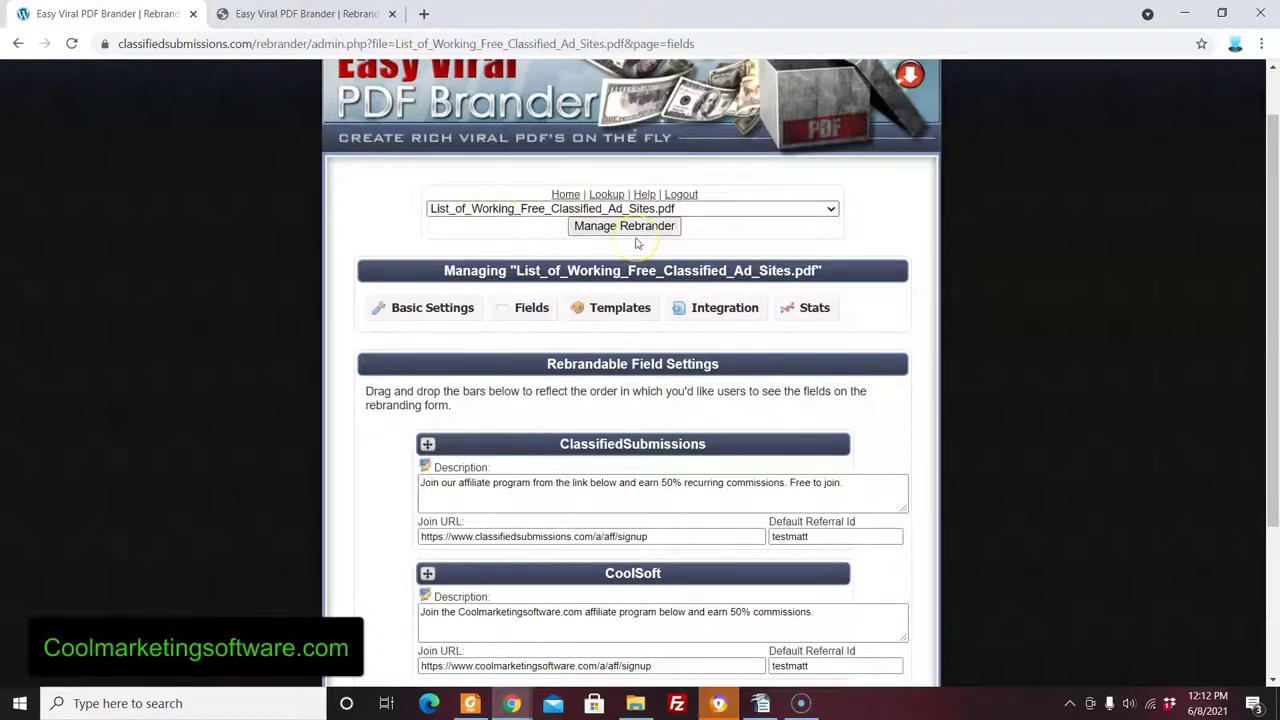
left_click(543, 314)
left_click_drag(1266, 277, 1276, 424)
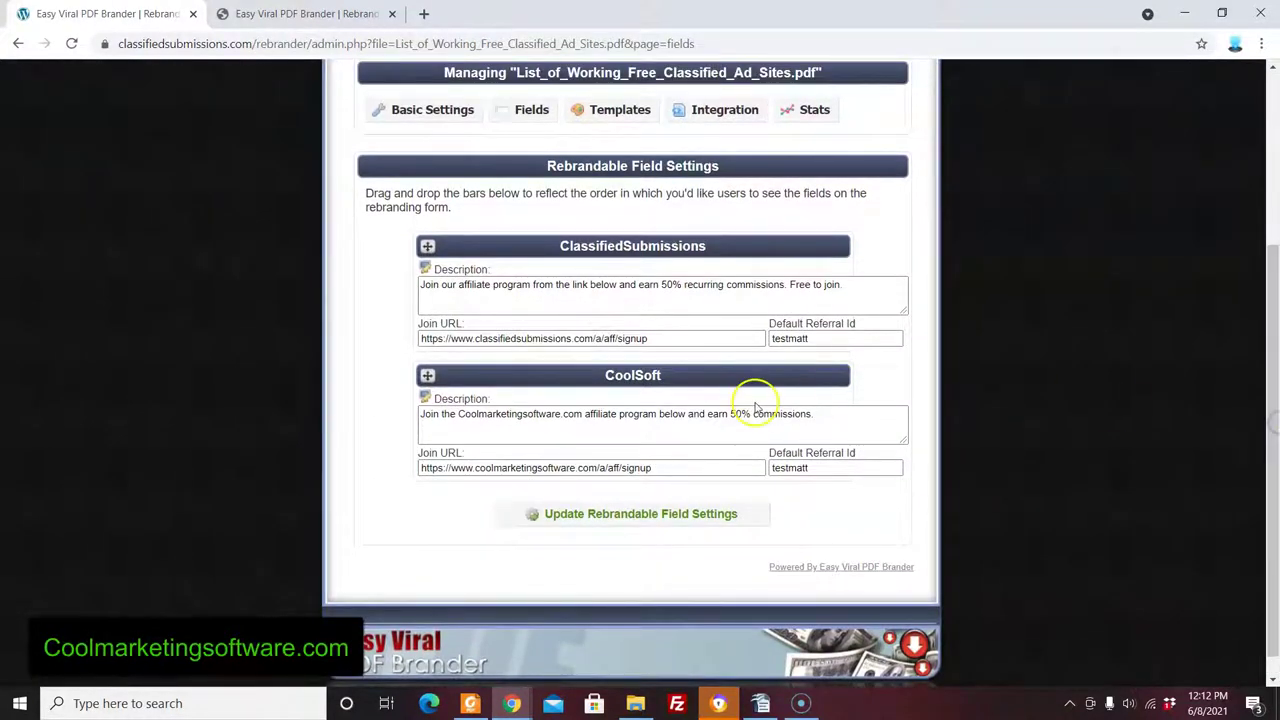
Step: Verify the Writer banner's hyperlink target ends in /aff/go/zzzClassifiedSubmissionszzz, then close it unchanged
left_click(760, 703)
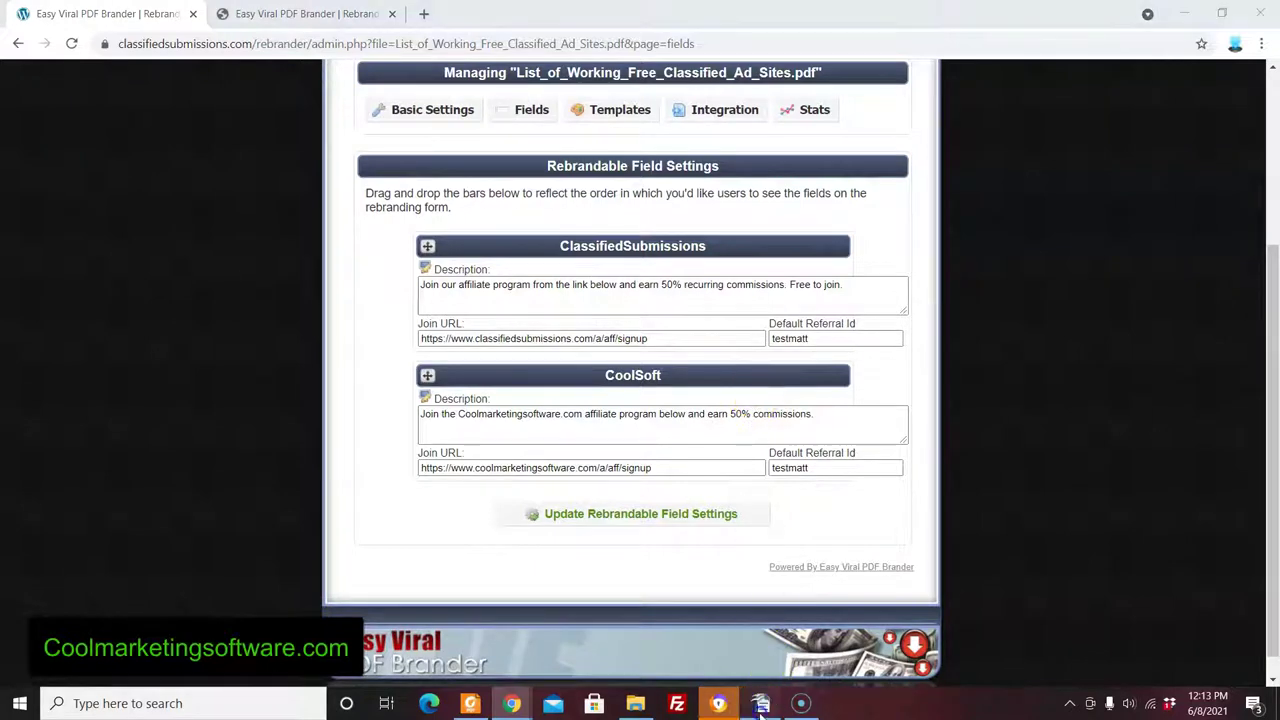
left_click(720, 375)
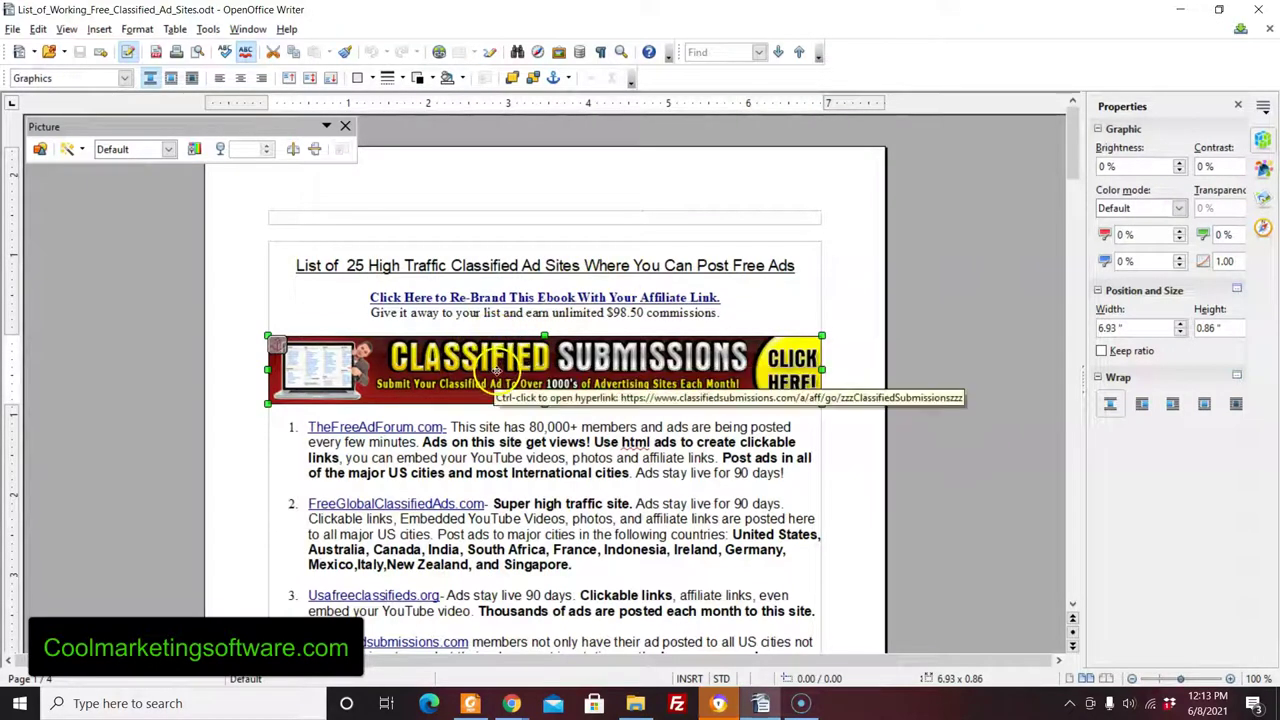
left_click(439, 52)
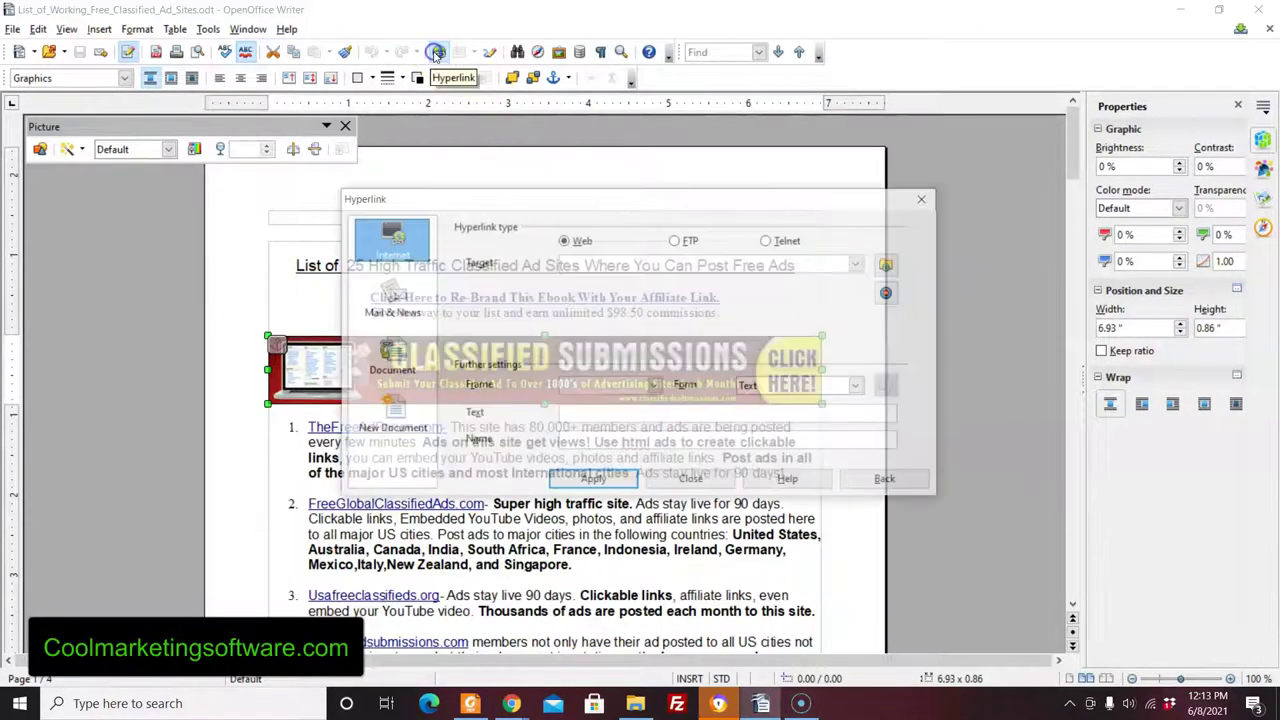
left_click(755, 265)
left_click_drag(577, 265, 859, 286)
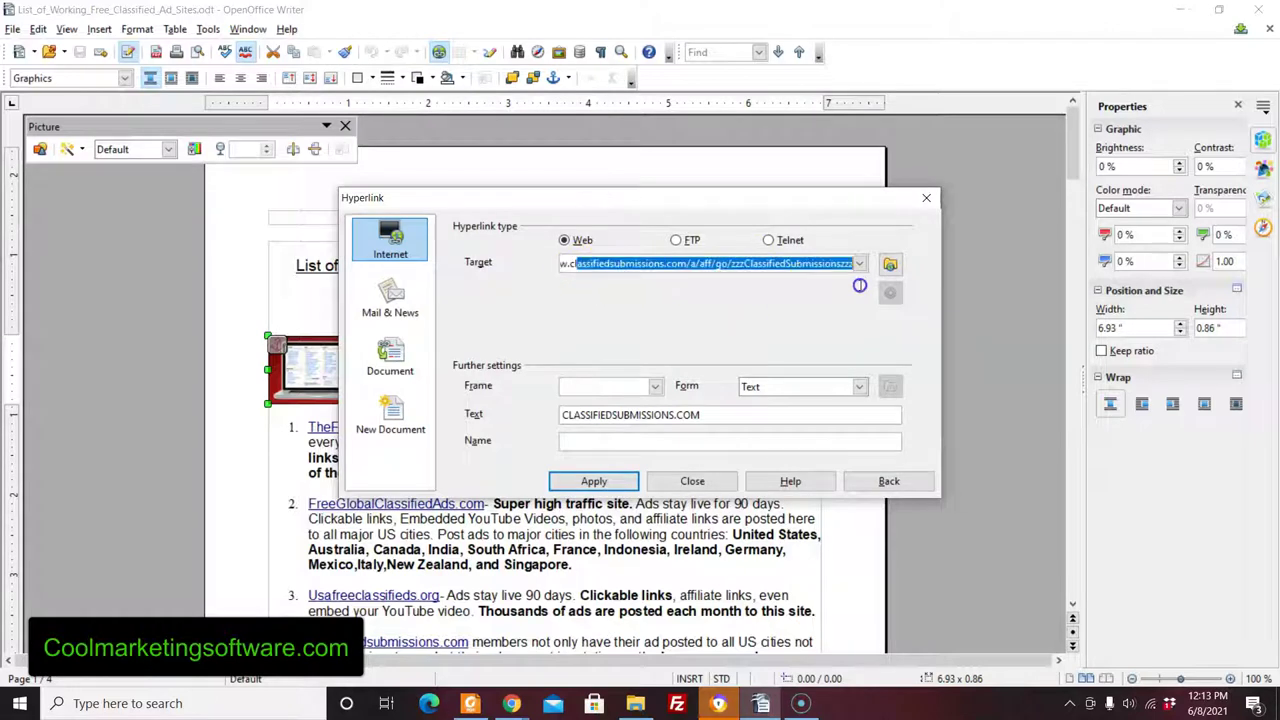
left_click(740, 265)
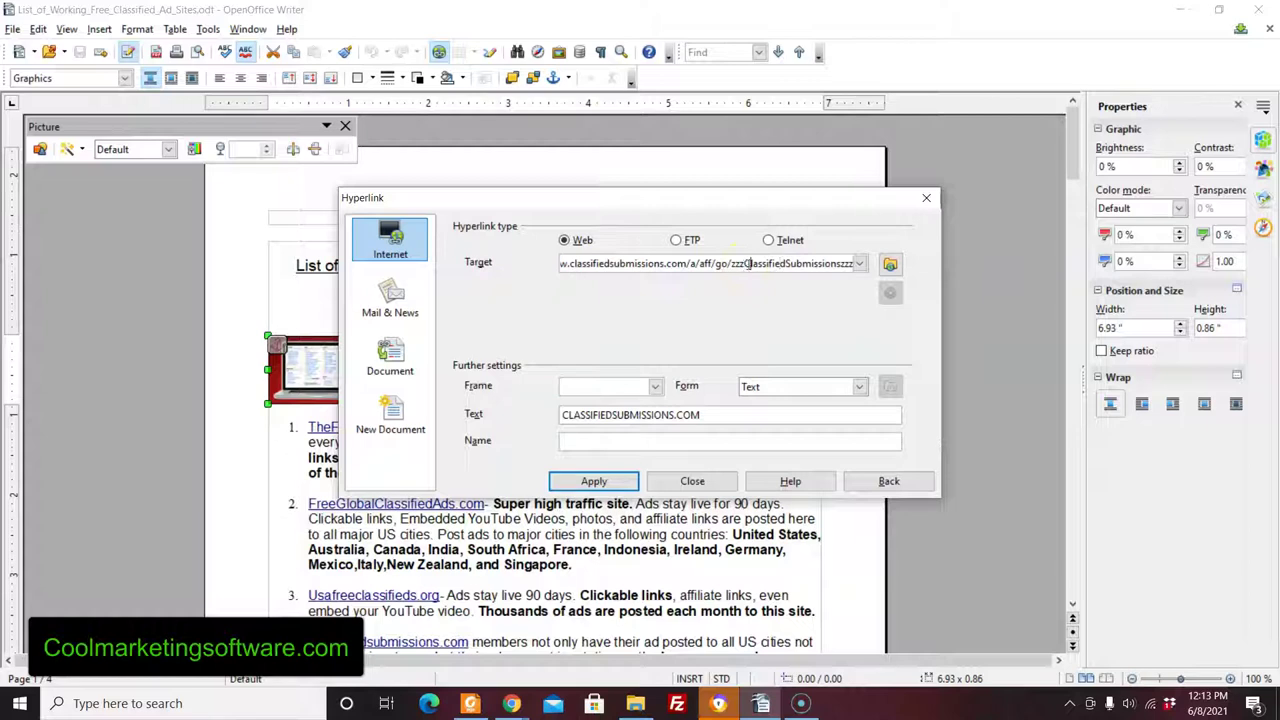
left_click_drag(746, 264, 849, 268)
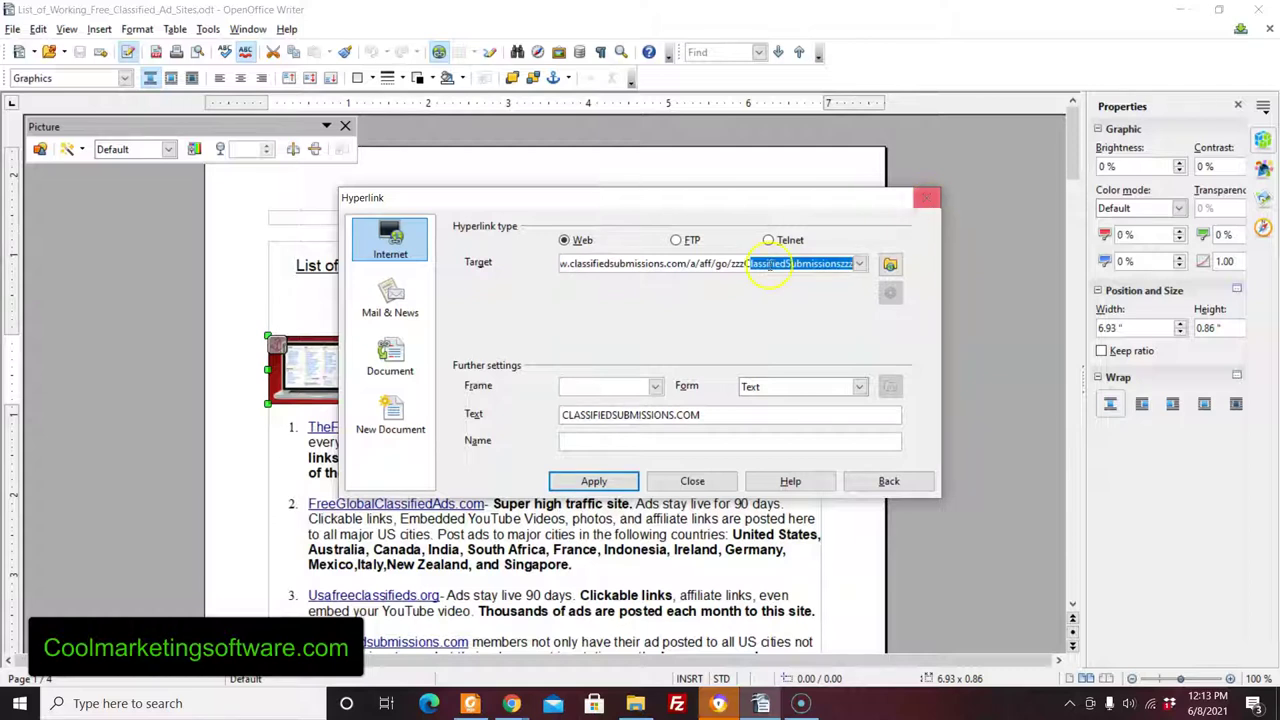
left_click_drag(745, 263, 834, 270)
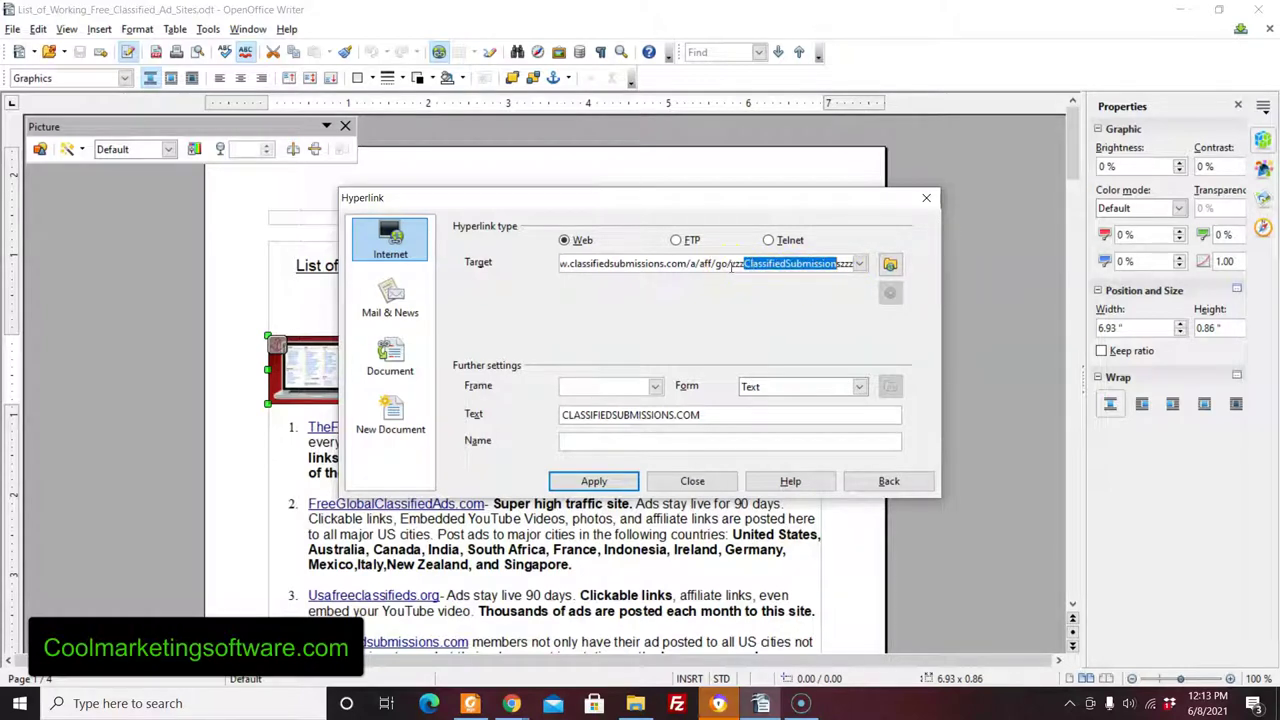
left_click(927, 200)
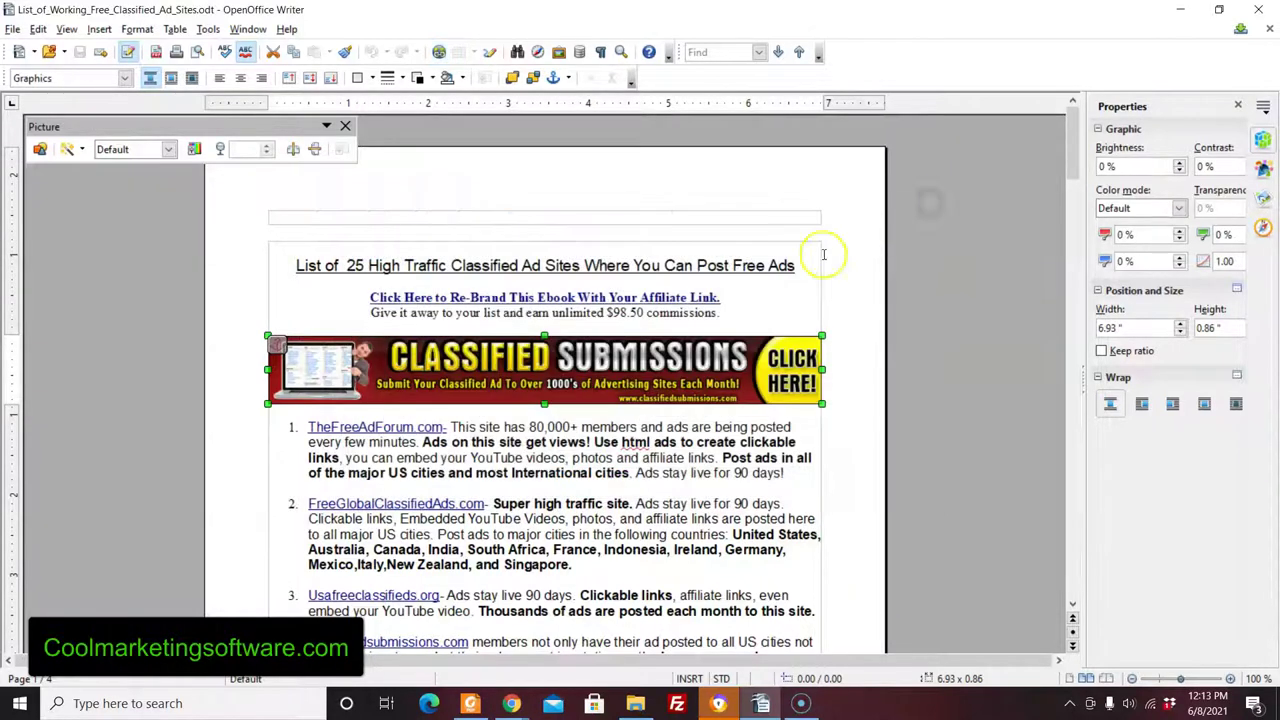
left_click_drag(1071, 163, 1078, 300)
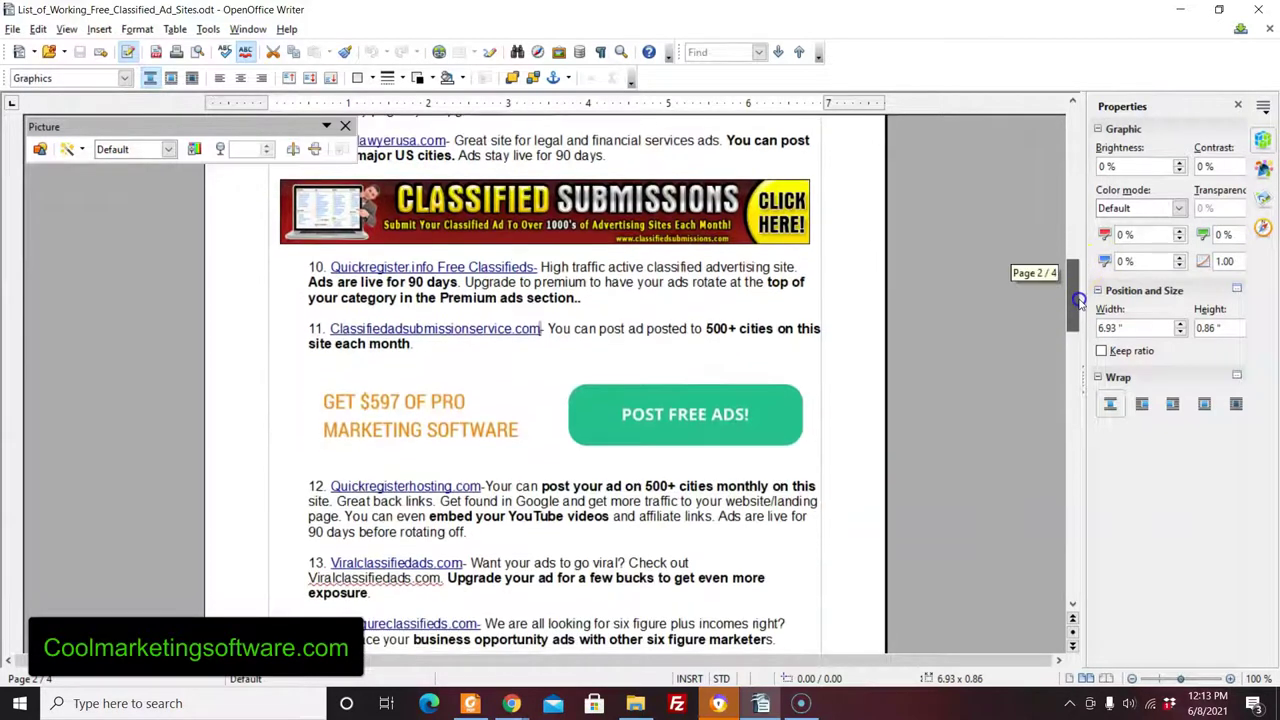
left_click(659, 418)
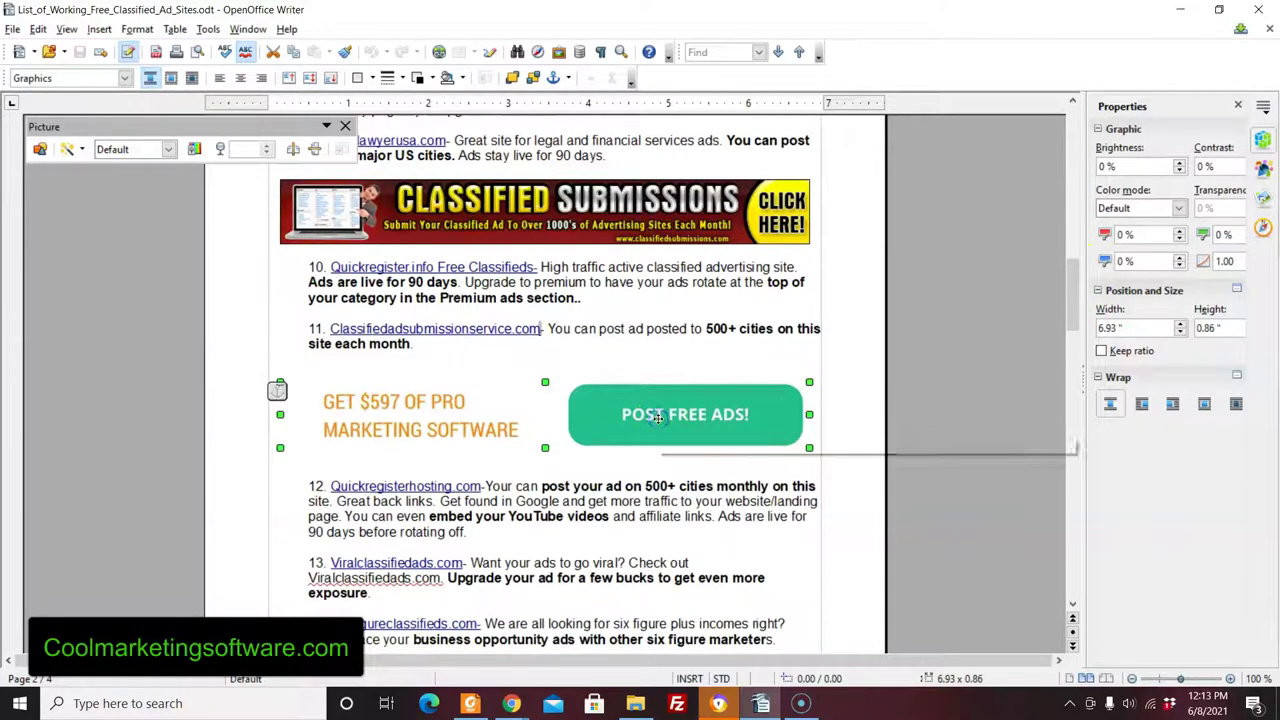
left_click(439, 52)
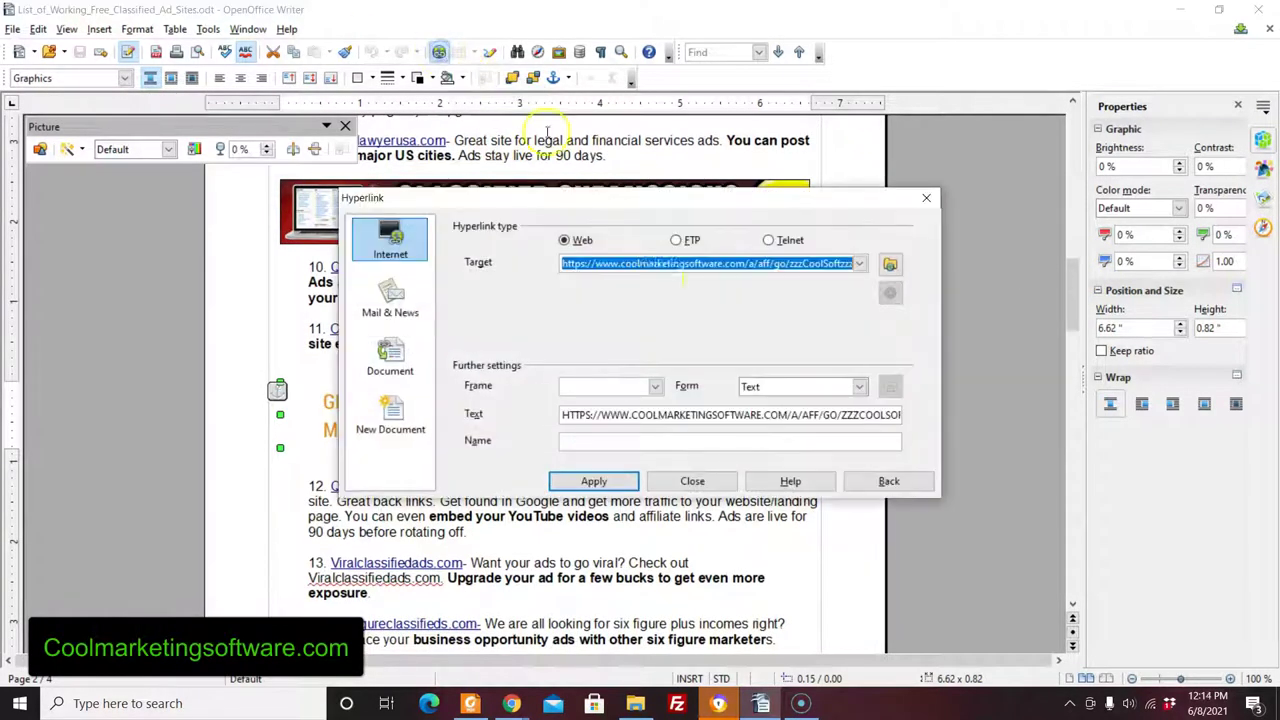
left_click(798, 264)
left_click_drag(790, 264, 845, 265)
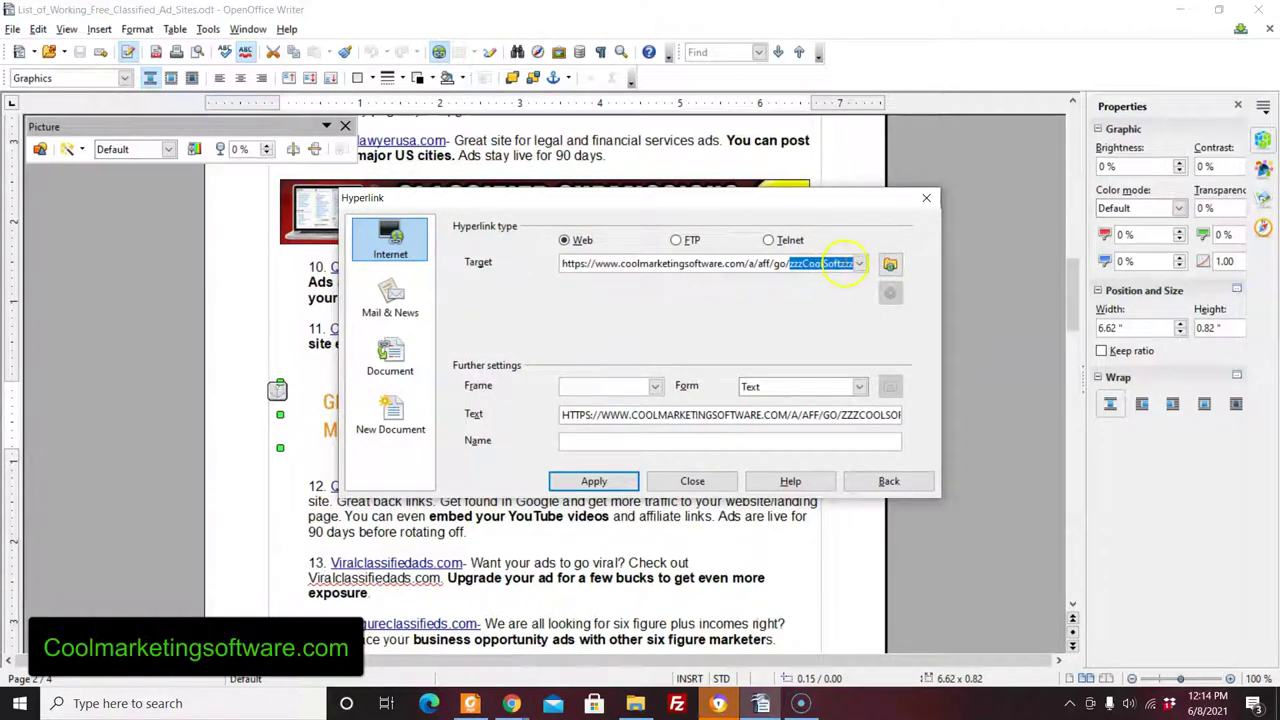
left_click(926, 198)
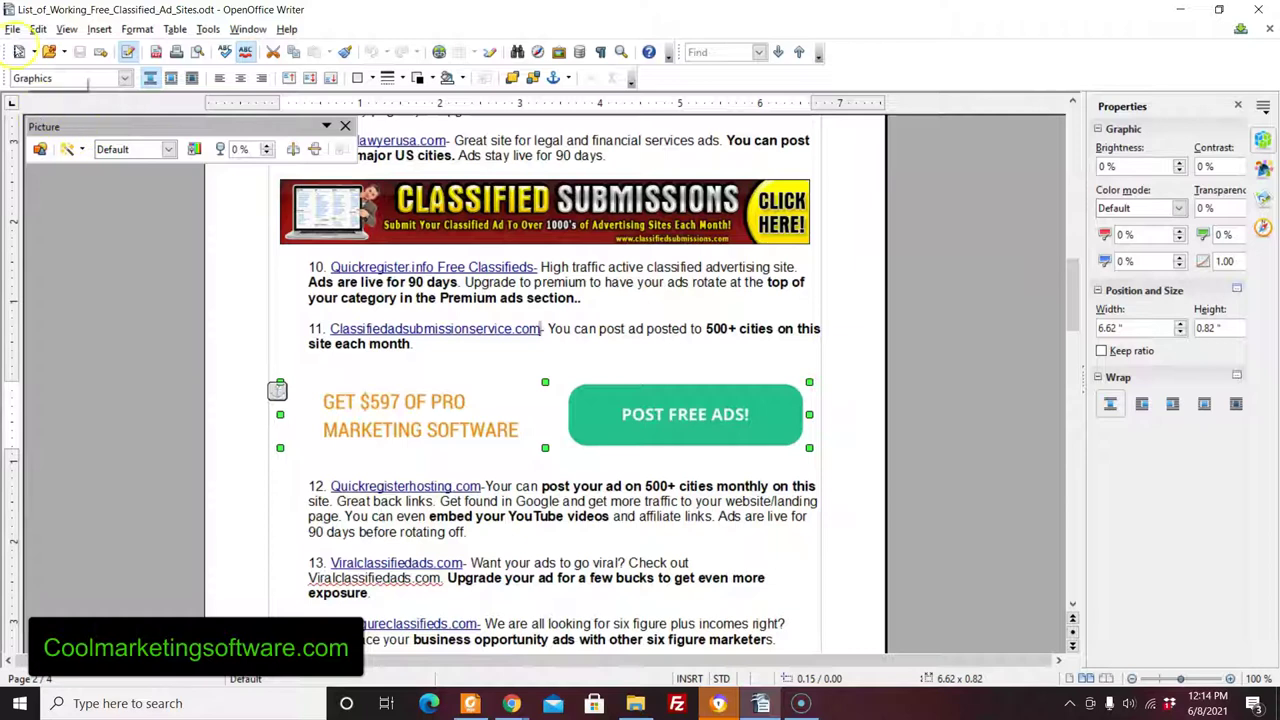
Step: Look at Writer's File menu, then switch to the ebook PDF in Foxit Reader
left_click(12, 29)
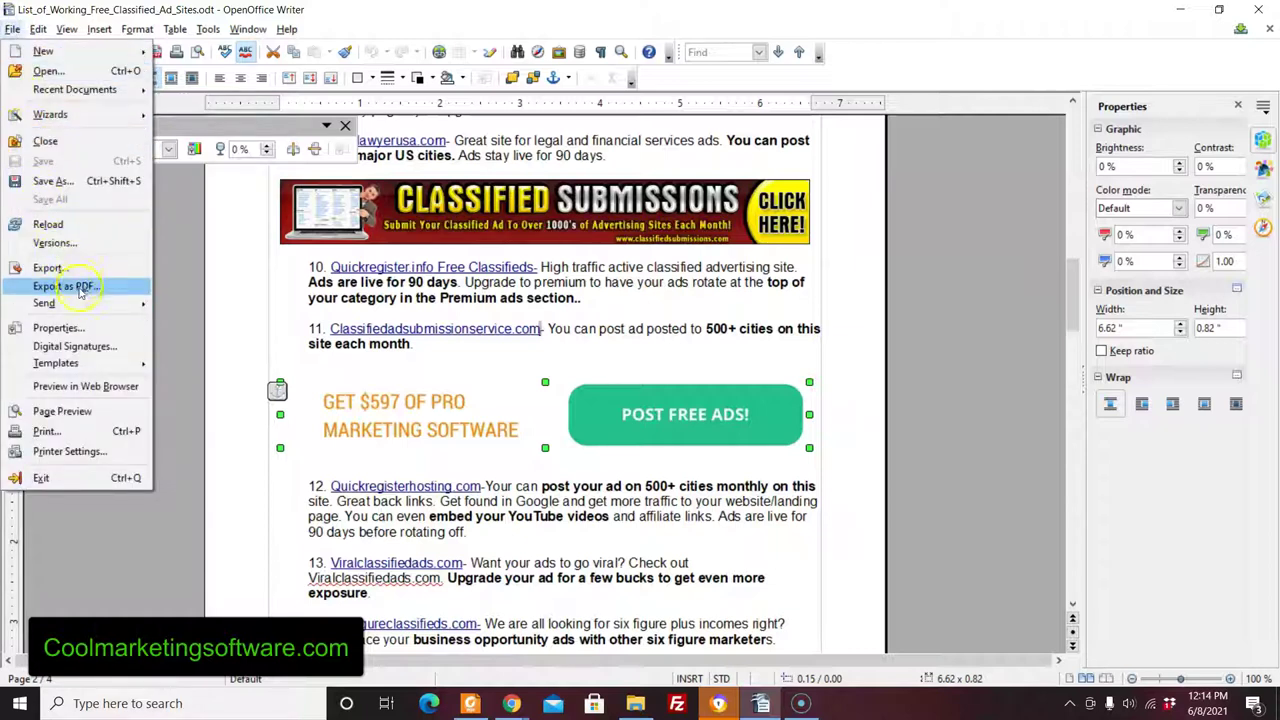
left_click(470, 703)
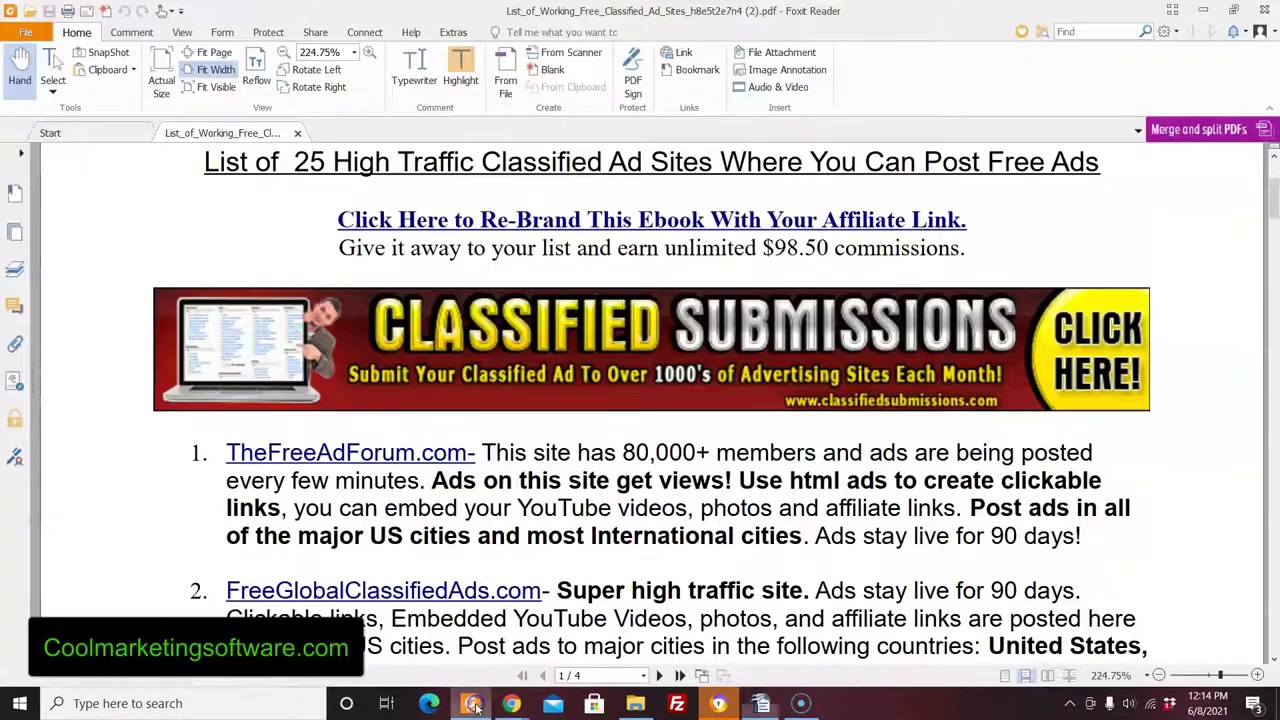
Step: In FileZilla, connect to the saved classifiedsubmissions.com site and accept its certificate
left_click(679, 706)
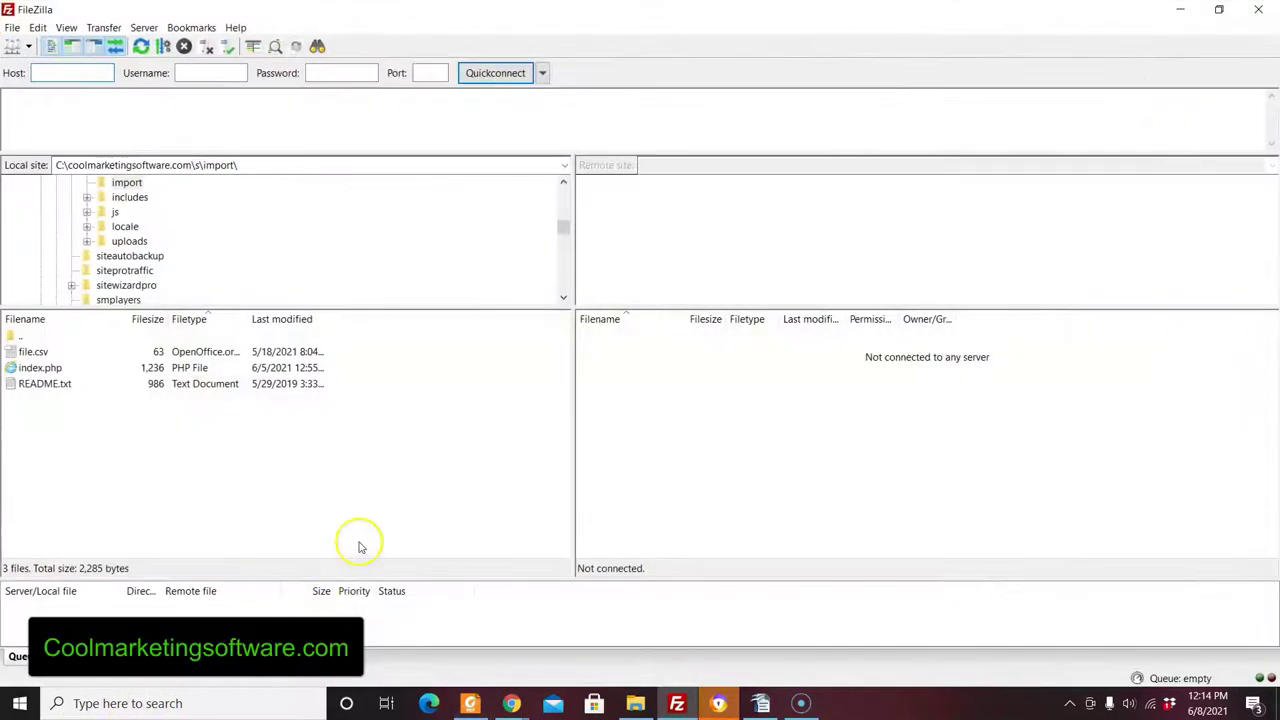
left_click(11, 27)
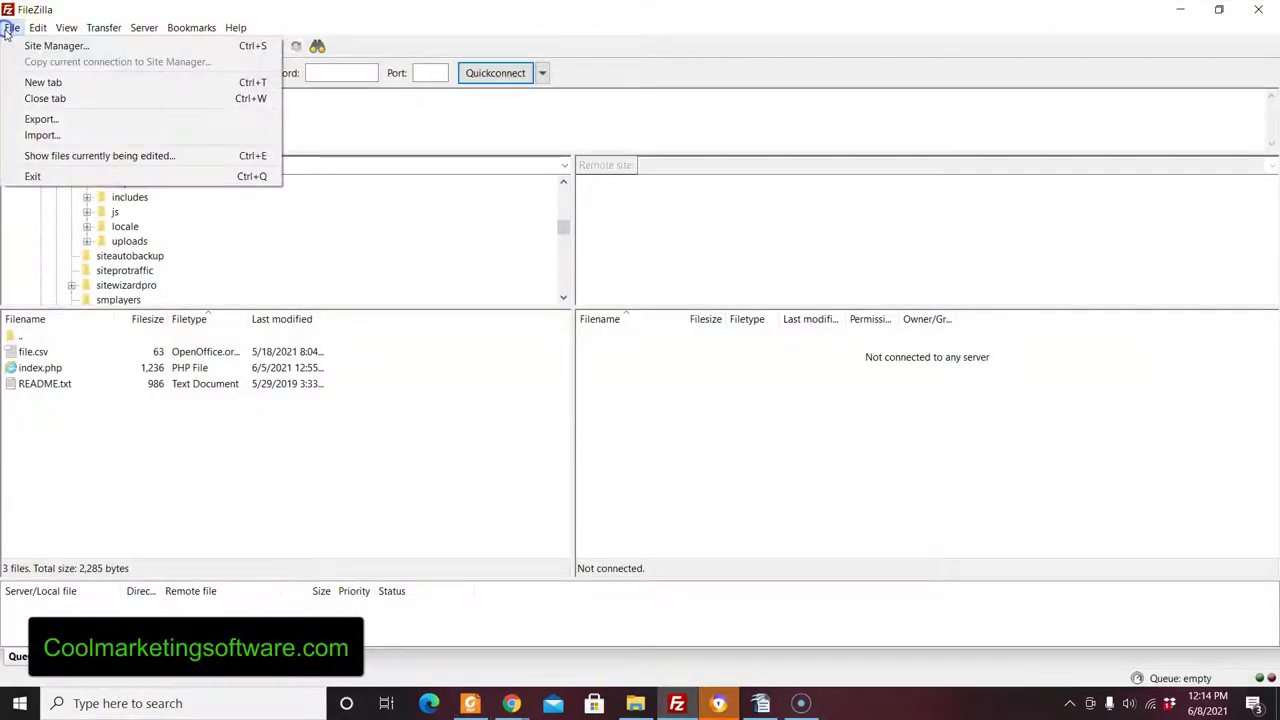
left_click(30, 44)
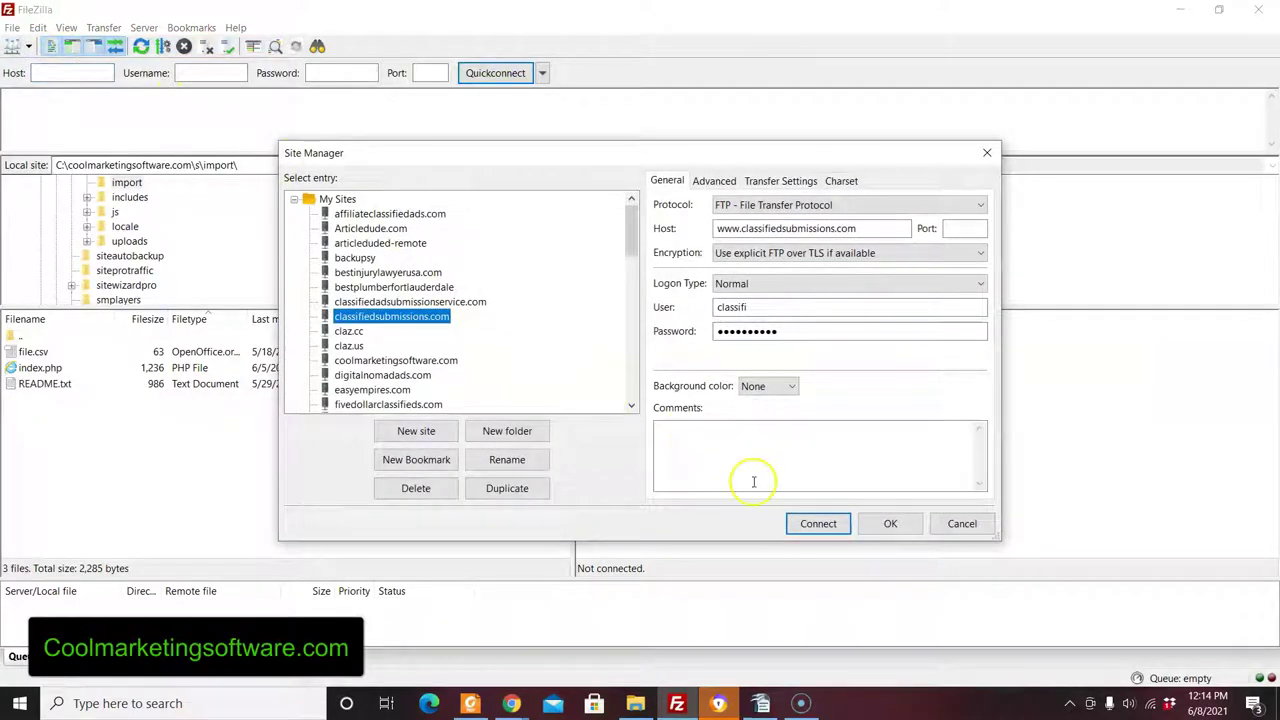
left_click(818, 523)
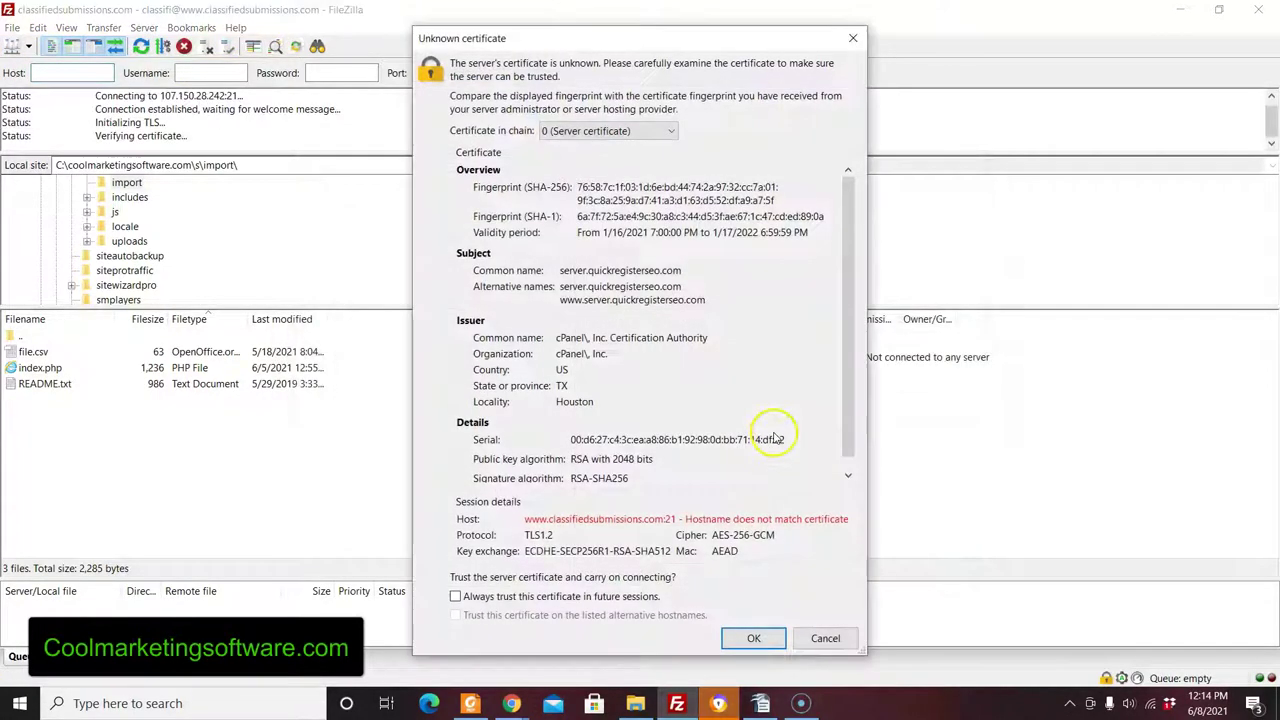
left_click(737, 635)
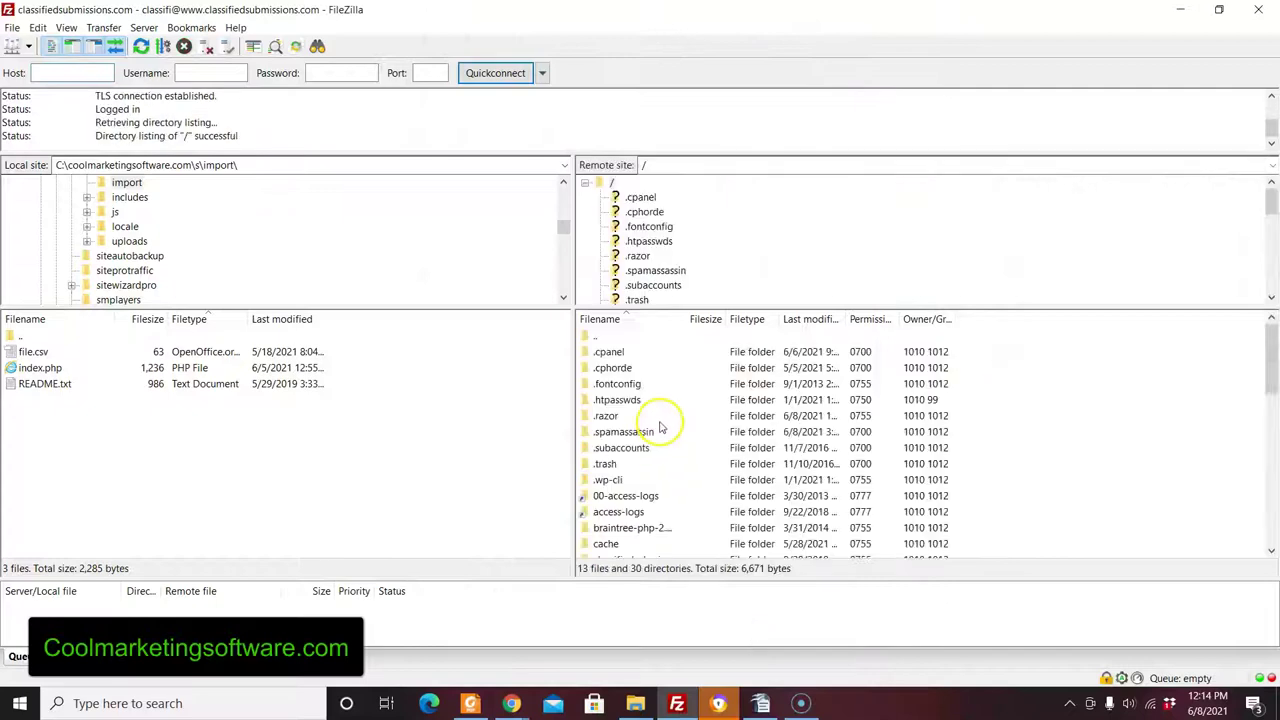
Step: Open the remote folder public_html/rebrander/pdf_templates_clients
left_click_drag(1271, 371, 1272, 434)
double_click(630, 447)
scroll(1265, 367, "down", 10)
scroll(1265, 365, "down", 10)
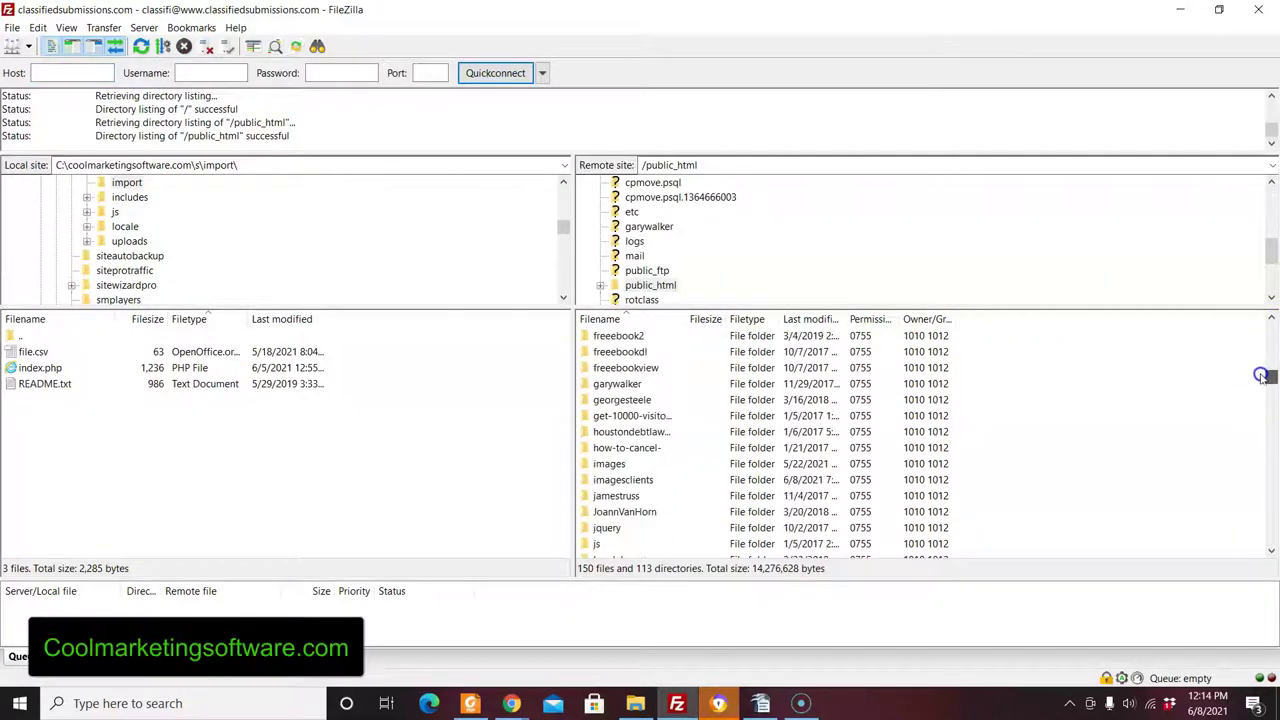
scroll(1258, 390, "down", 2)
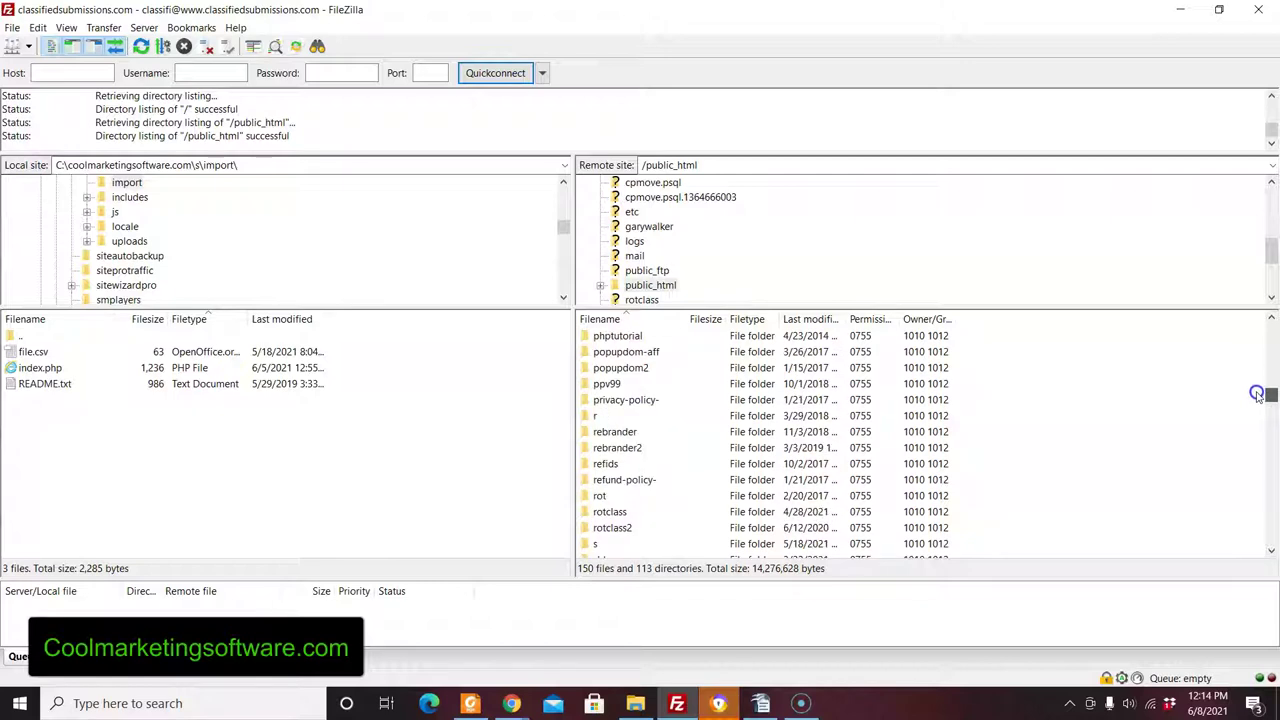
double_click(595, 433)
double_click(612, 400)
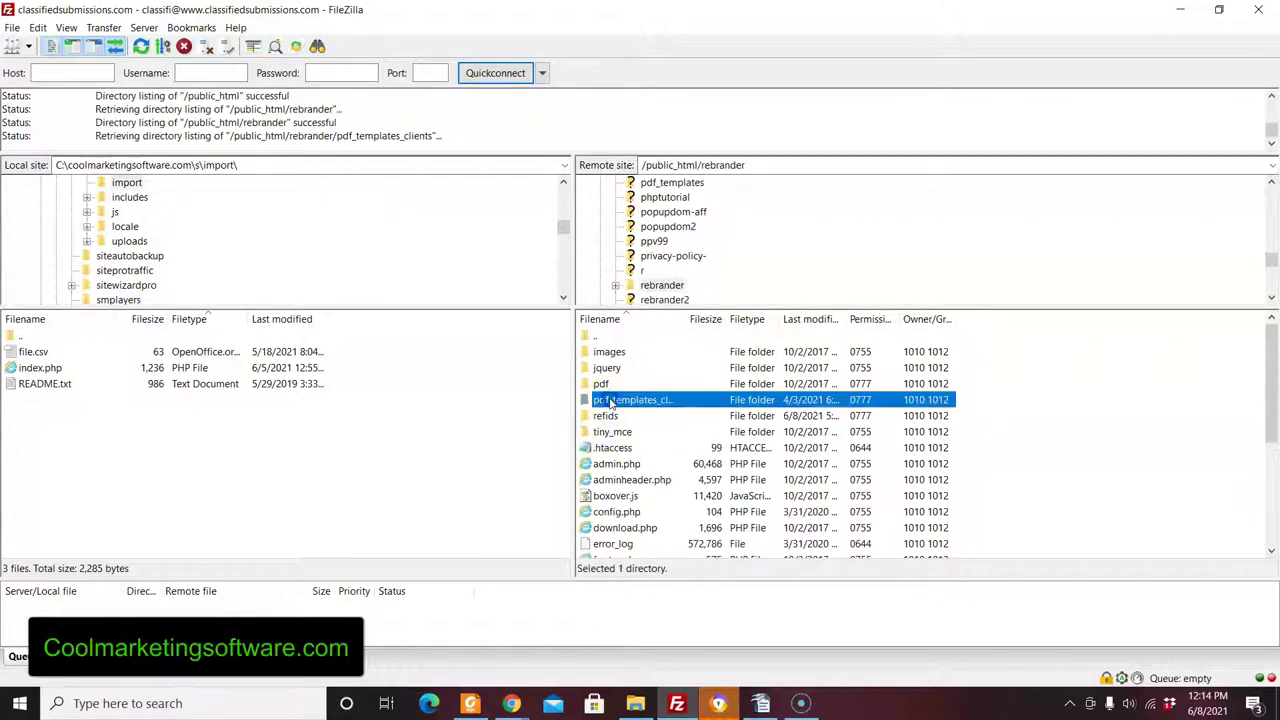
left_click_drag(1270, 360, 1273, 413)
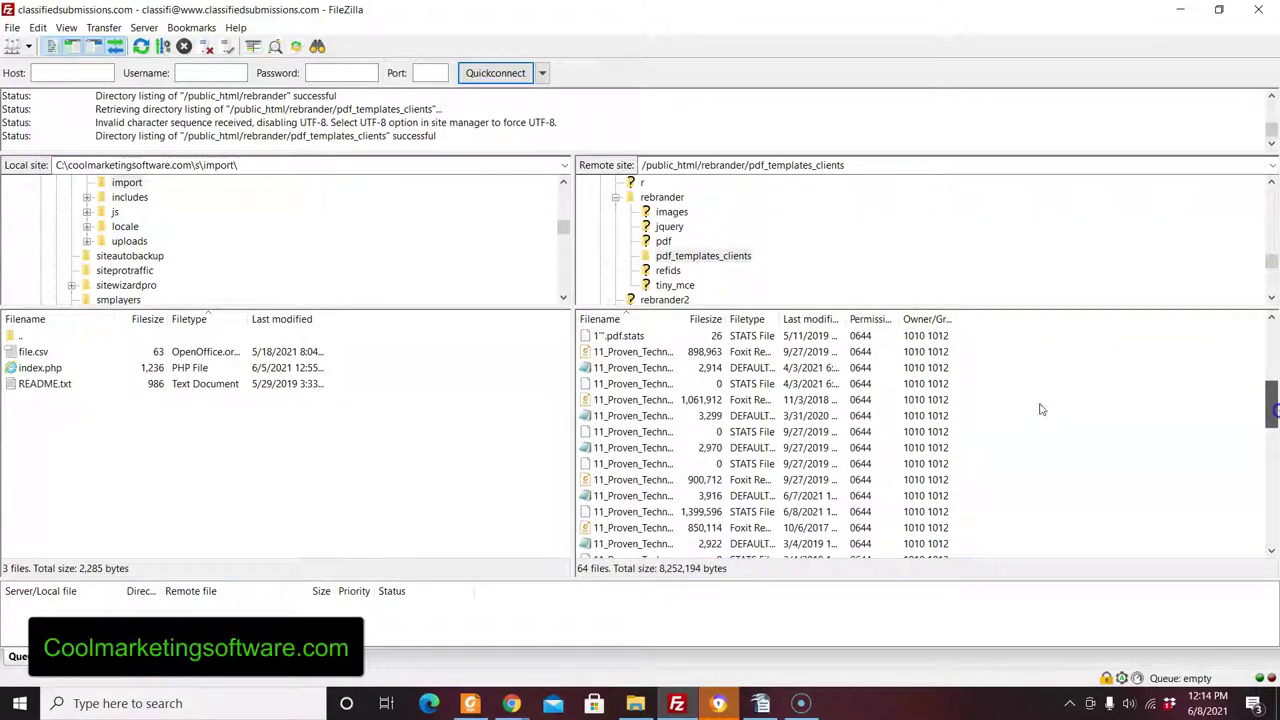
Step: Switch to the browser's Easy Viral PDF Brander rebrandable field settings page
mouse_move(512, 704)
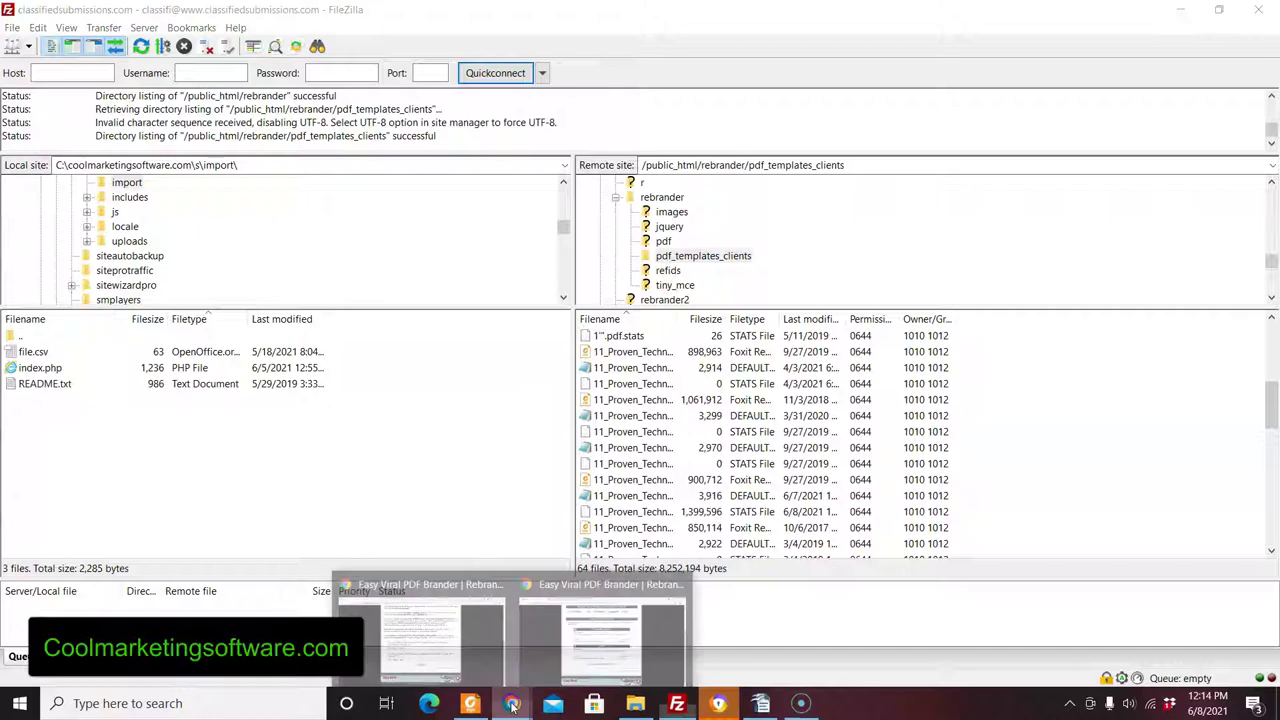
left_click(455, 622)
scroll(1272, 365, "up", 1)
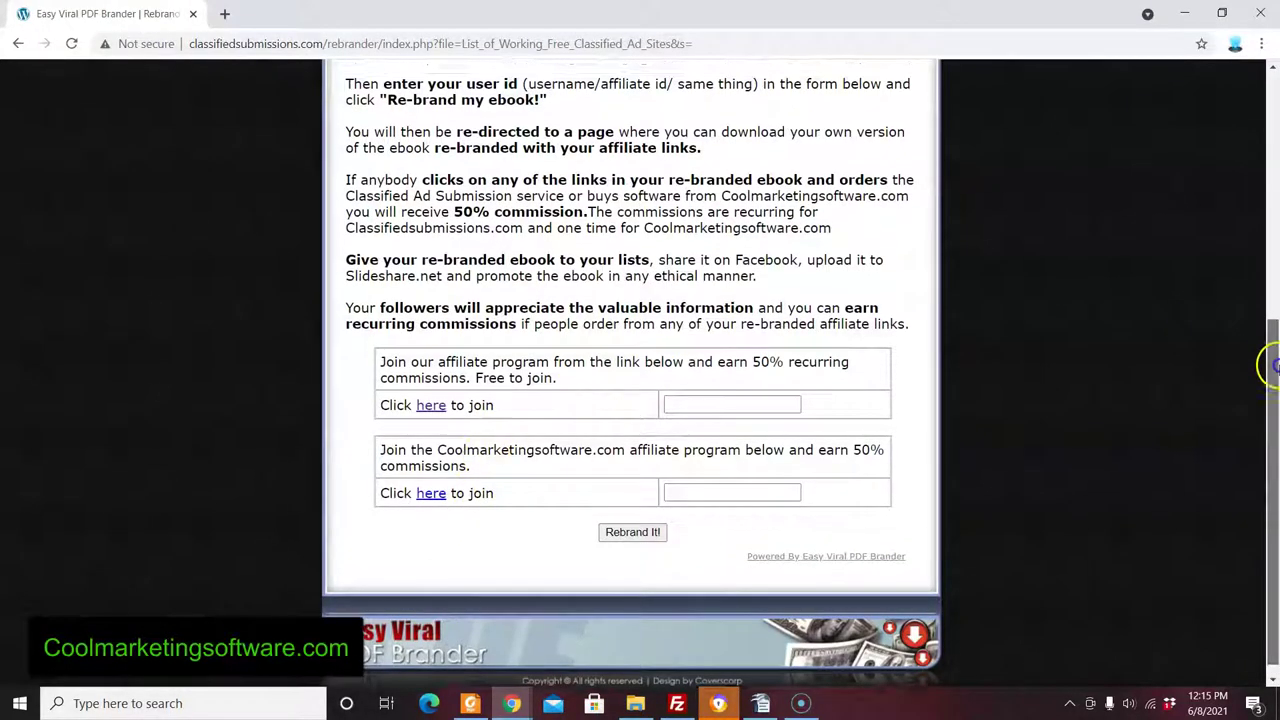
scroll(1272, 365, "up", 2)
scroll(1272, 365, "down", 1)
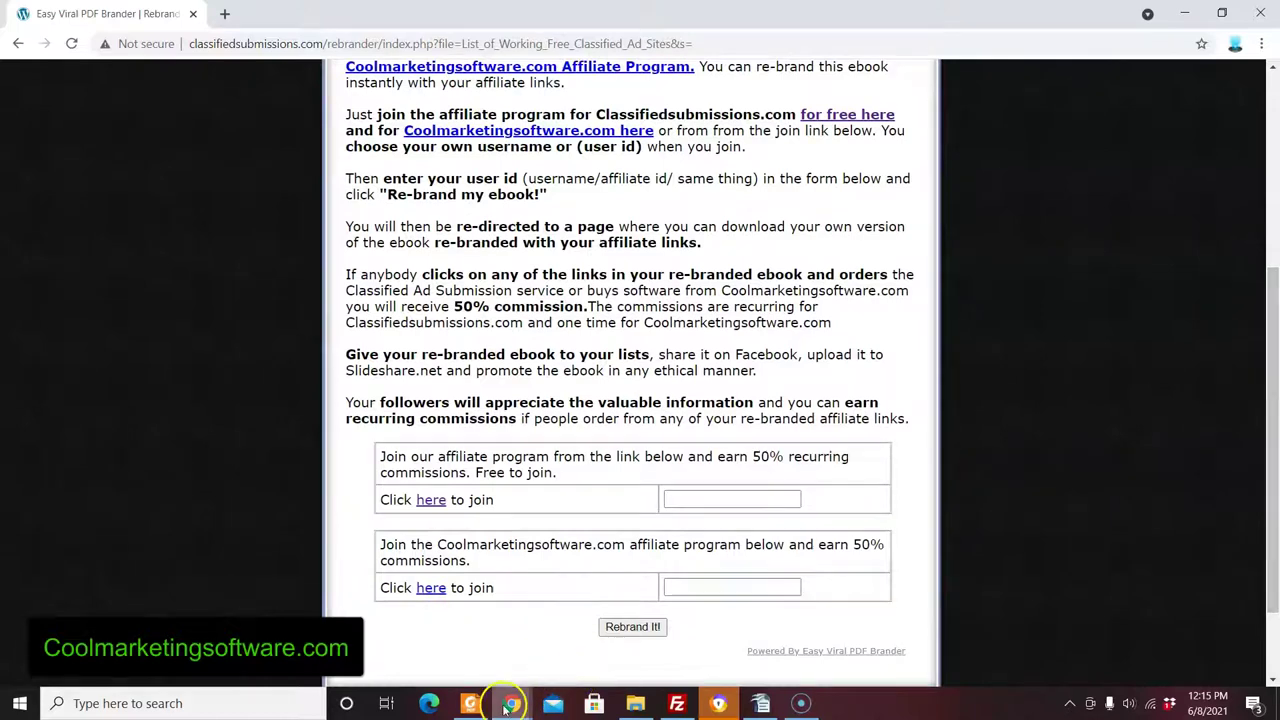
left_click(465, 625)
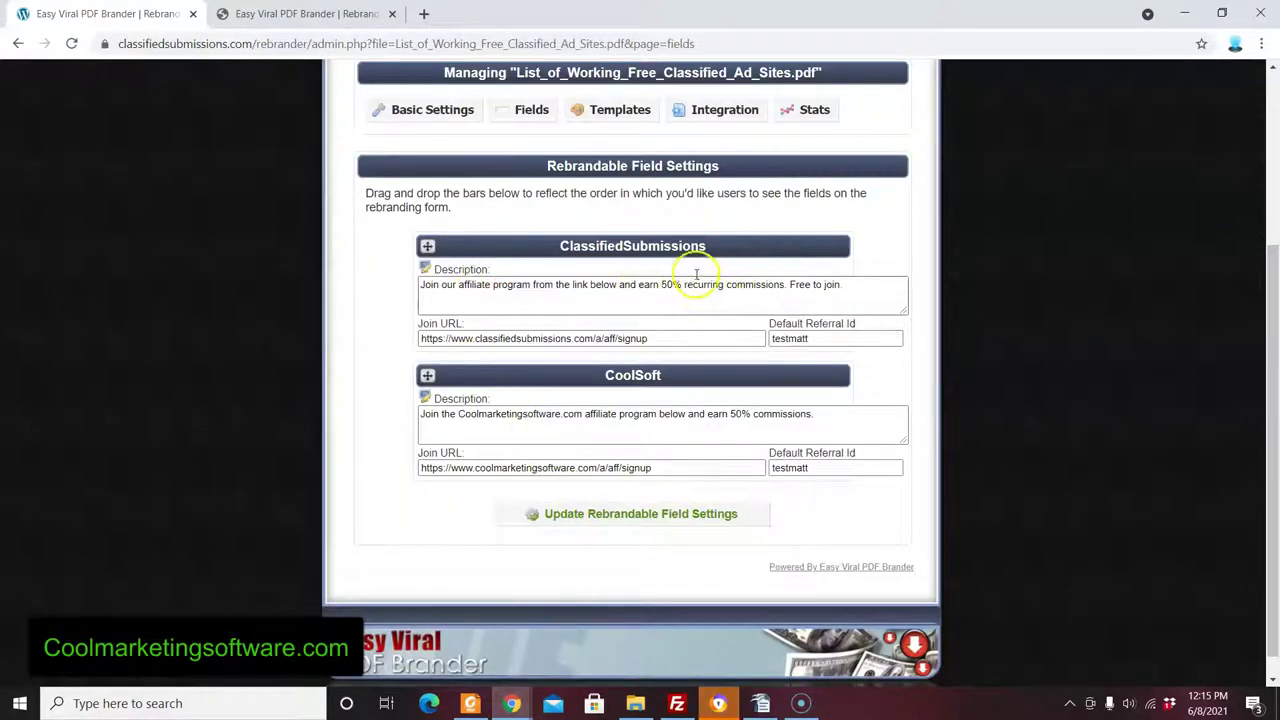
Step: Replace the ClassifiedSubmissions default referral id with "username"
mouse_move(612, 250)
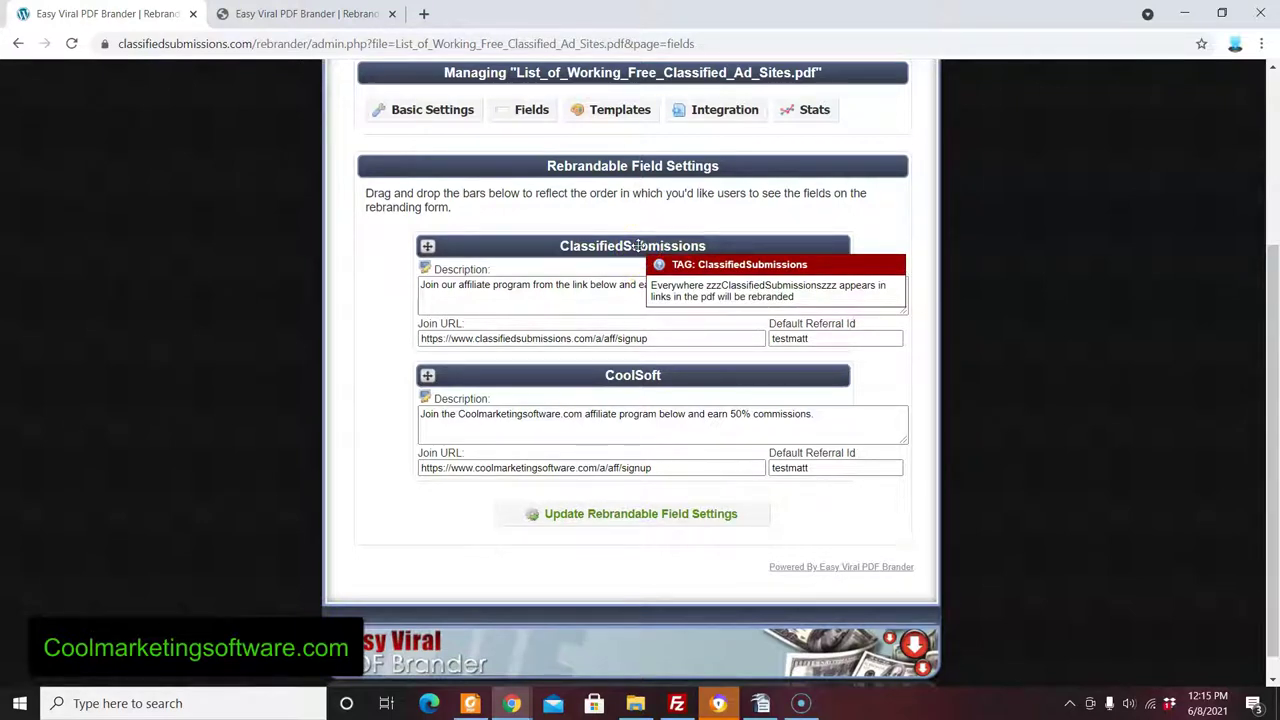
mouse_move(627, 372)
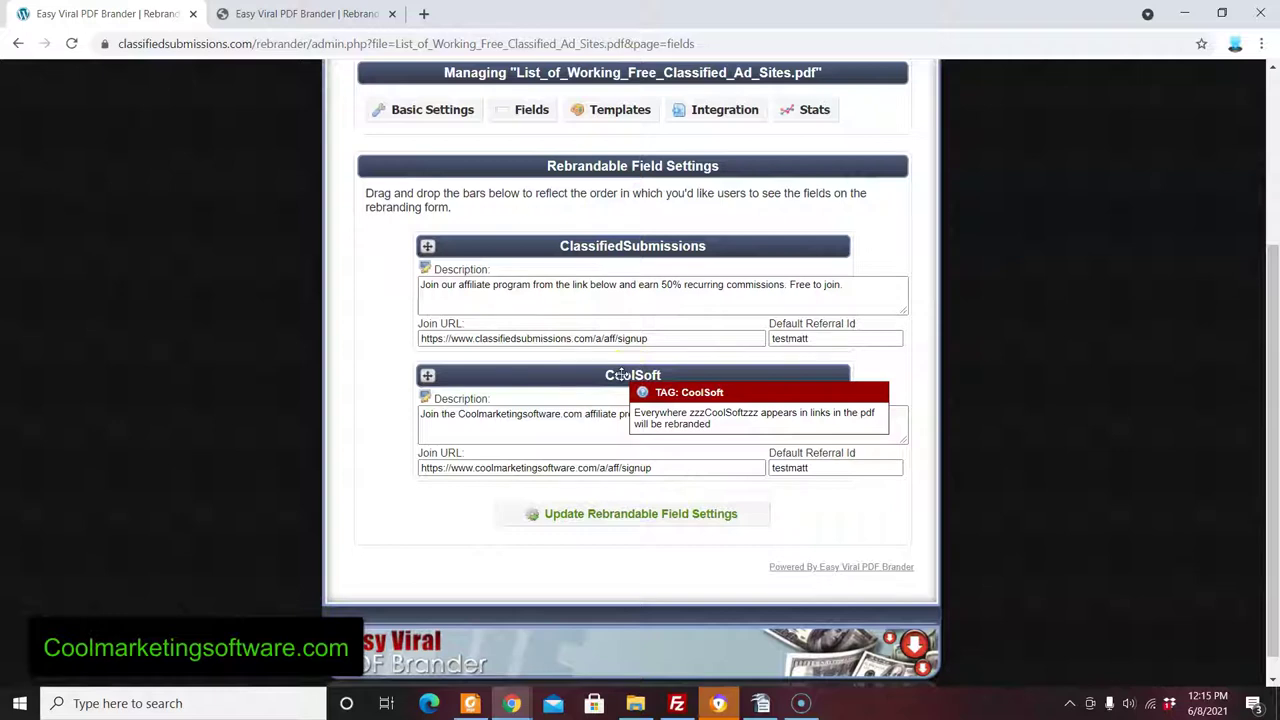
left_click(847, 343)
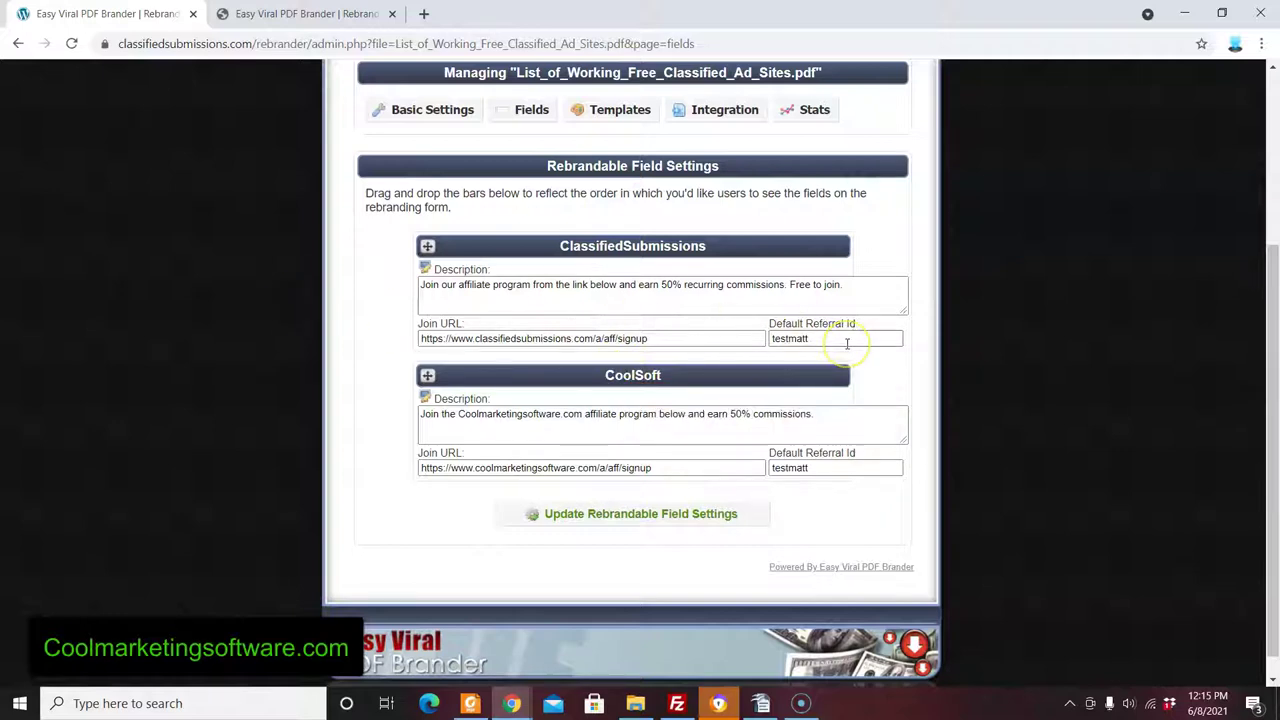
left_click_drag(847, 343, 773, 348)
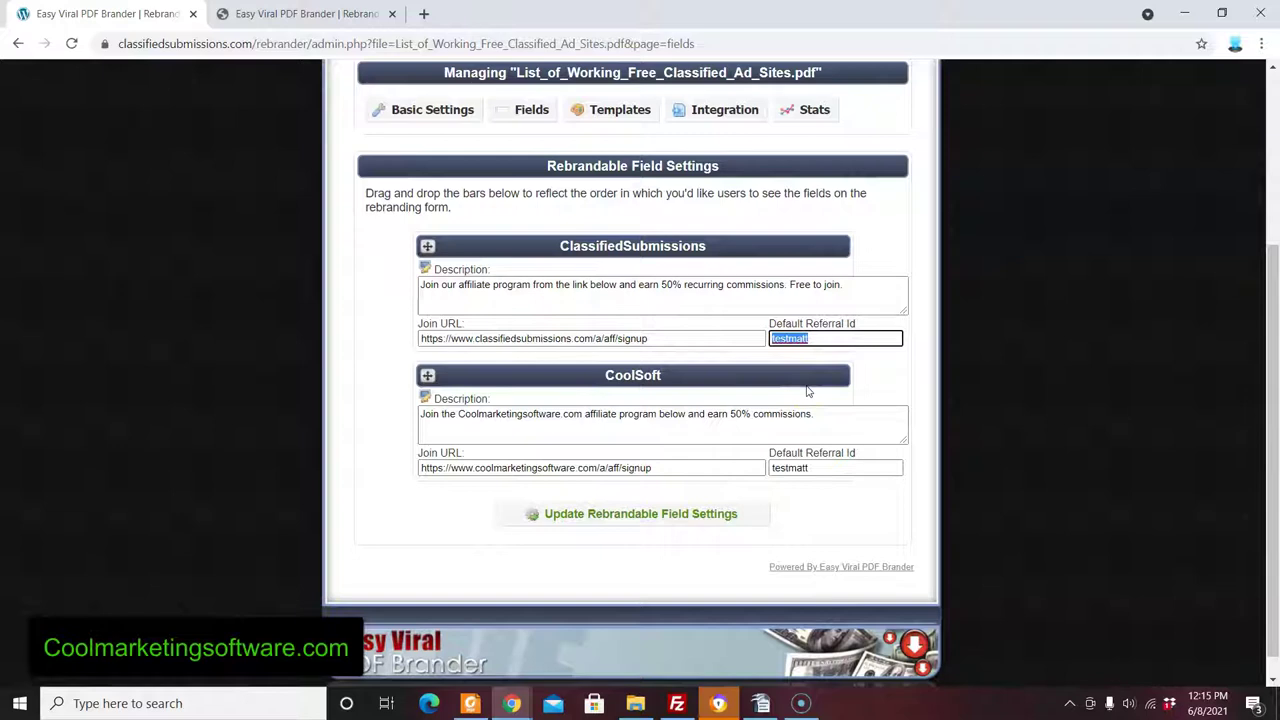
key("BackSpace")
type("username")
Step: Replace the CoolSoft default referral id with "username"
left_click_drag(846, 471, 749, 471)
key("BackSpace")
type("username")
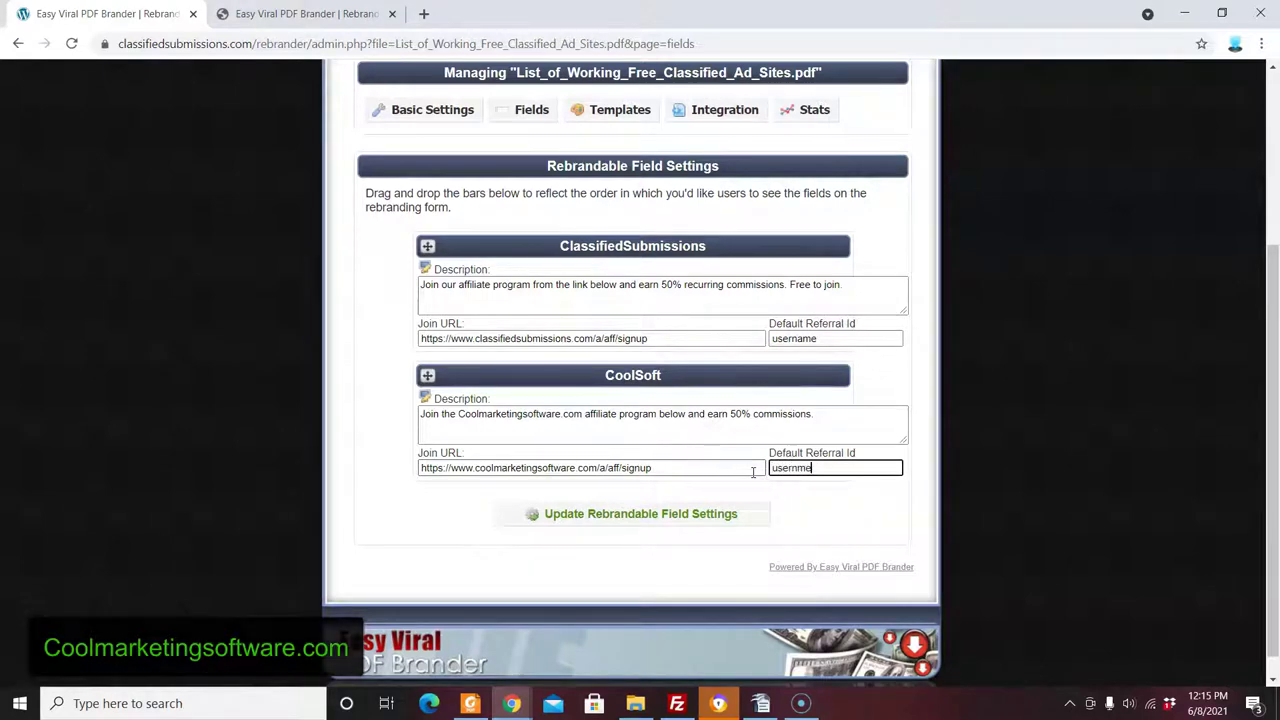
key("ctrl+a")
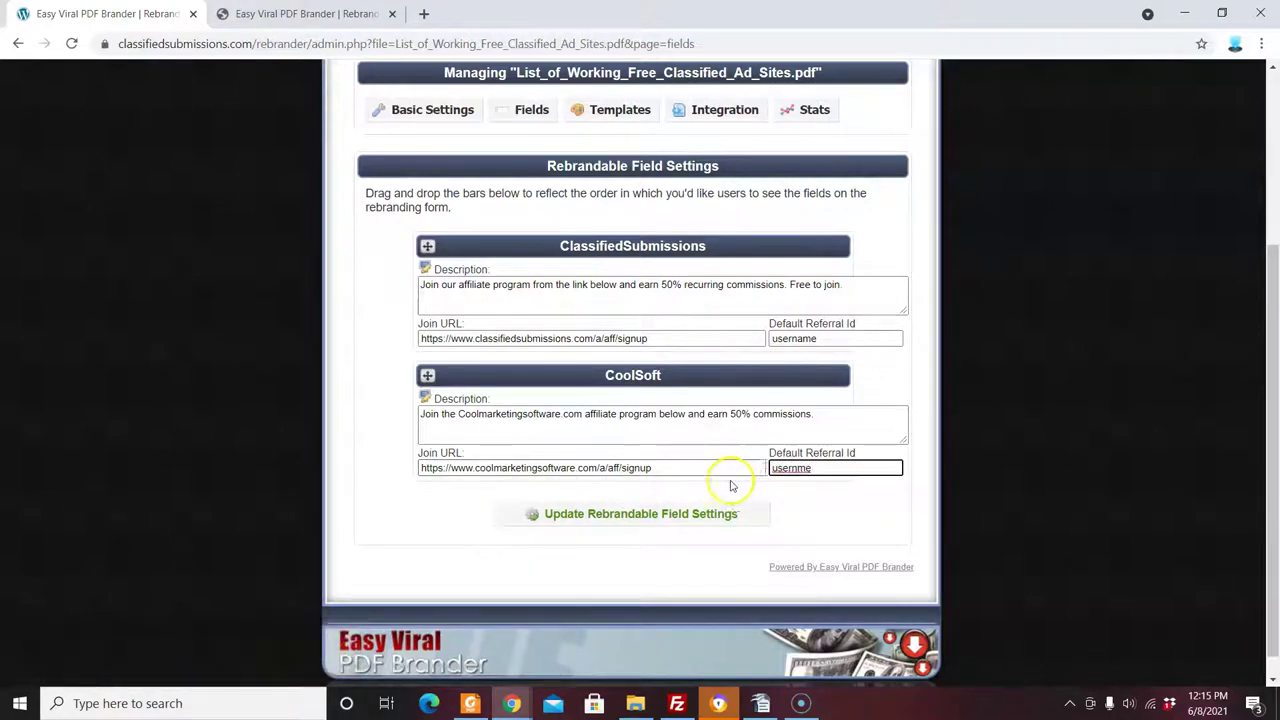
left_click_drag(1275, 432, 1276, 425)
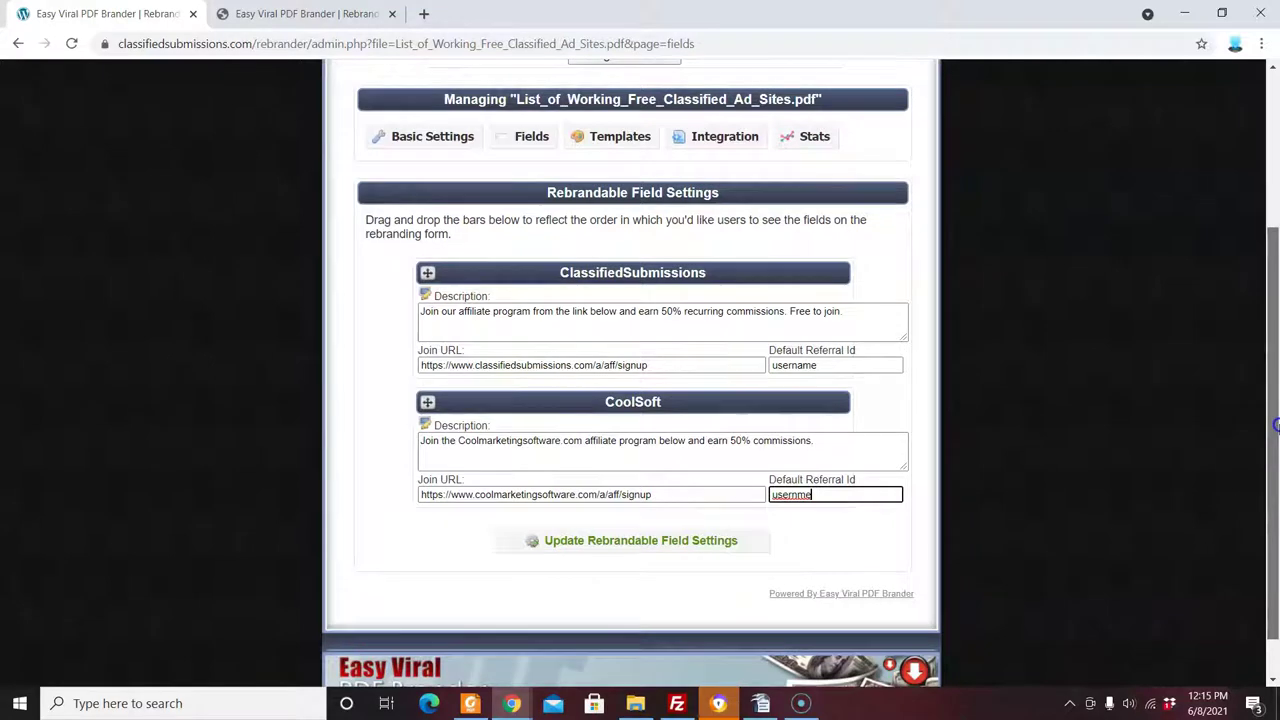
left_click(491, 691)
Step: On the public rebrand page window, try both referral id boxes and scroll back to the top
left_click(441, 645)
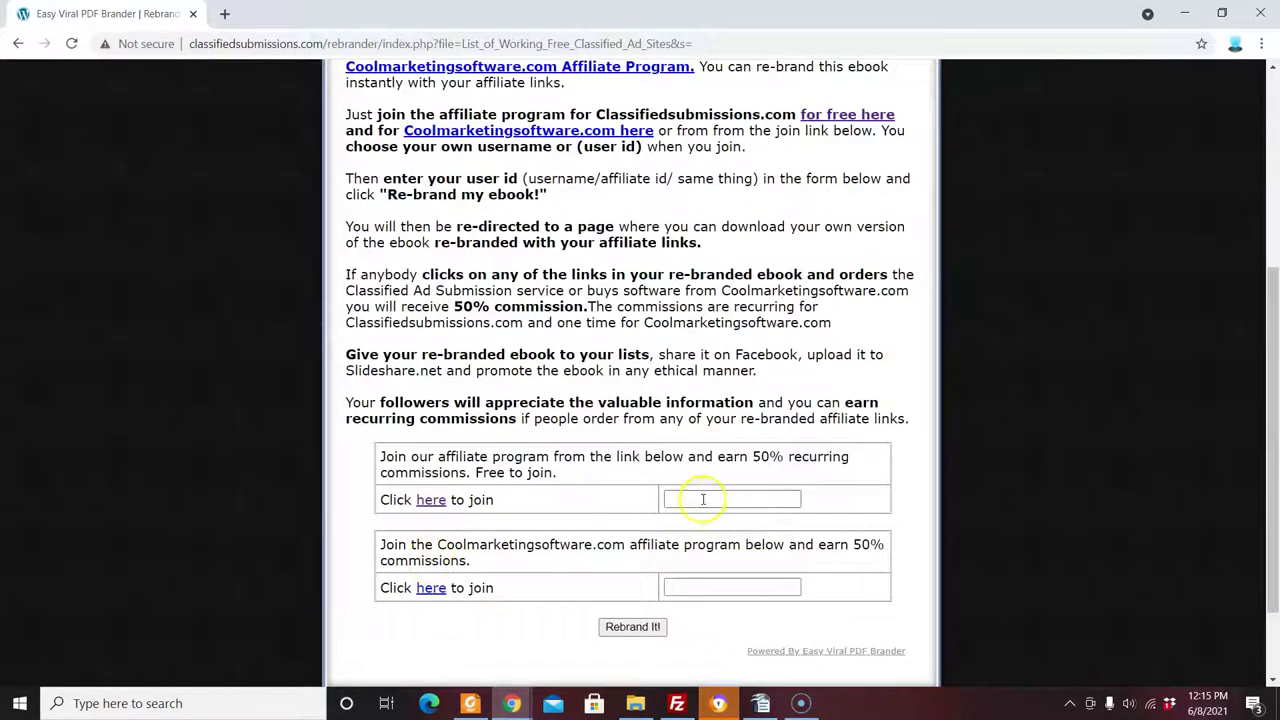
left_click(703, 499)
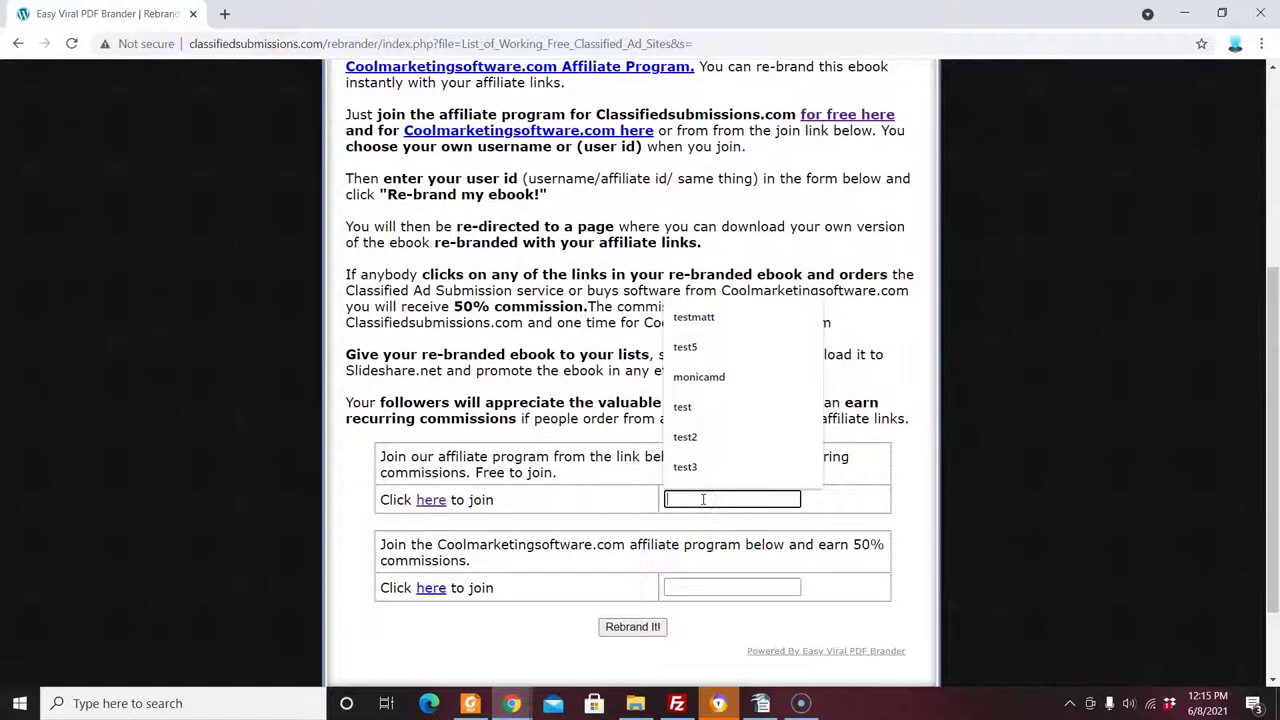
left_click(676, 587)
left_click(622, 633)
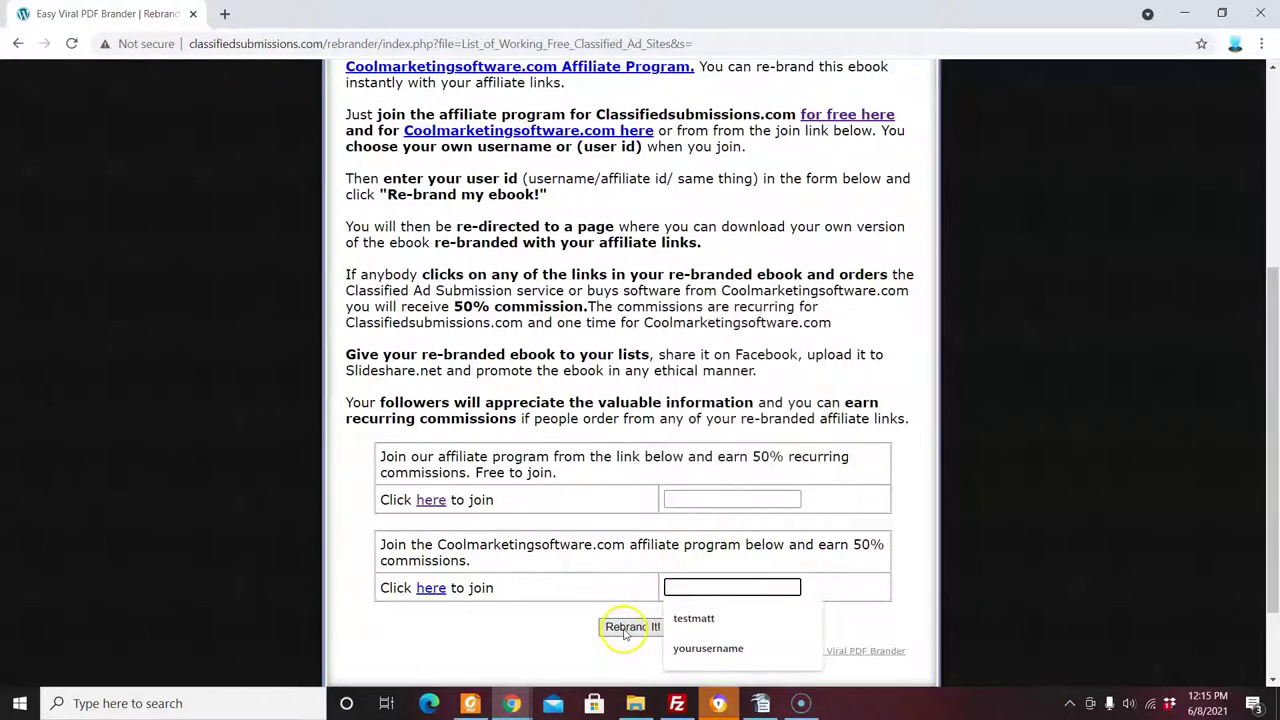
left_click(1270, 378)
left_click_drag(1270, 378, 1275, 190)
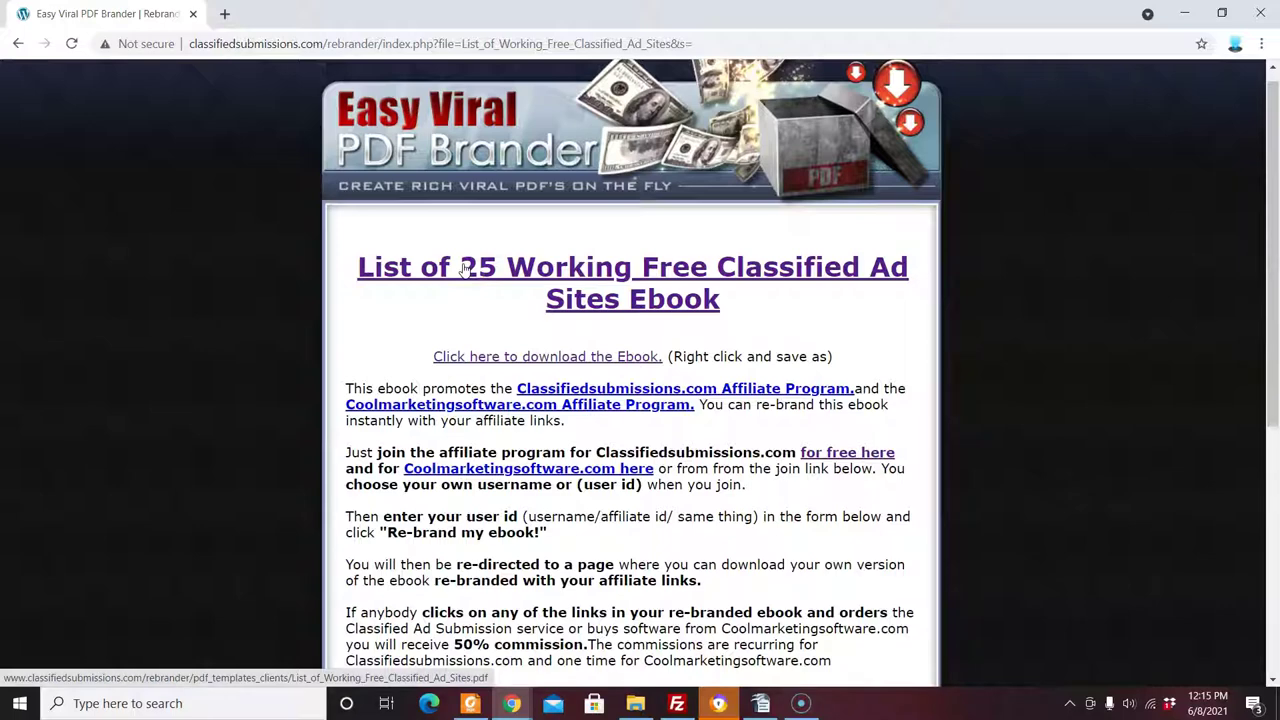
left_click(761, 705)
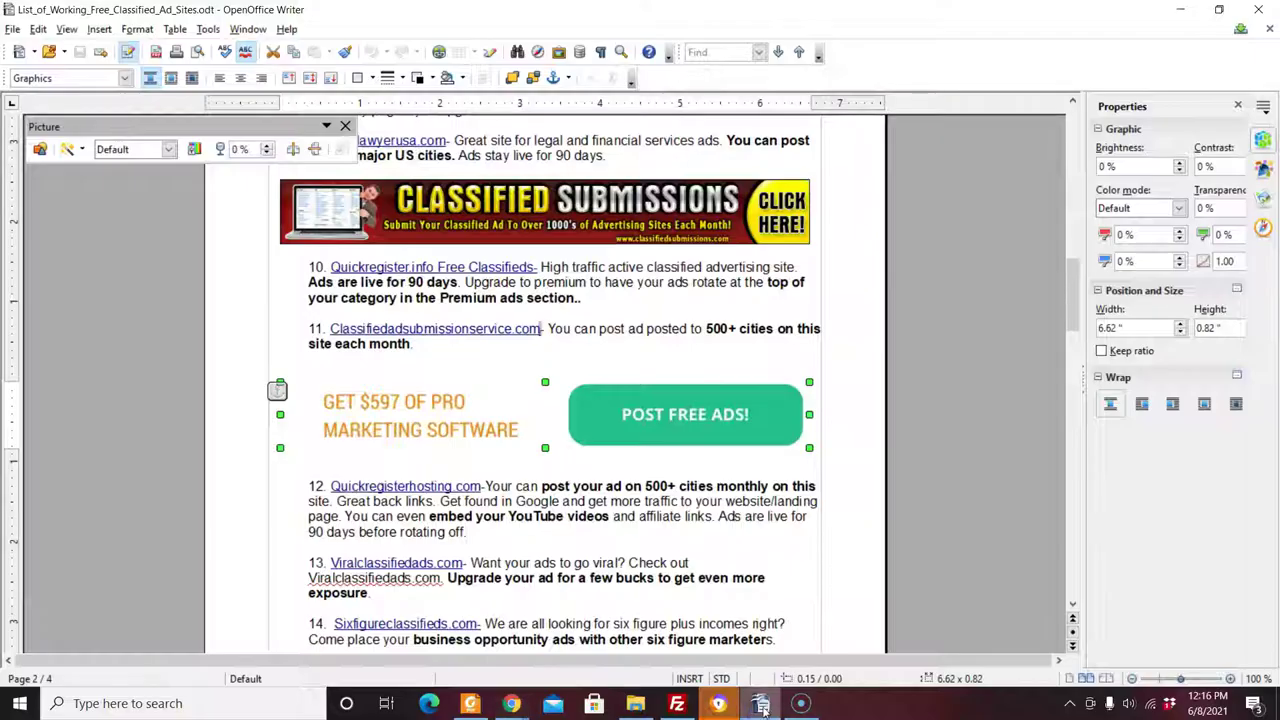
left_click_drag(1071, 294, 1077, 514)
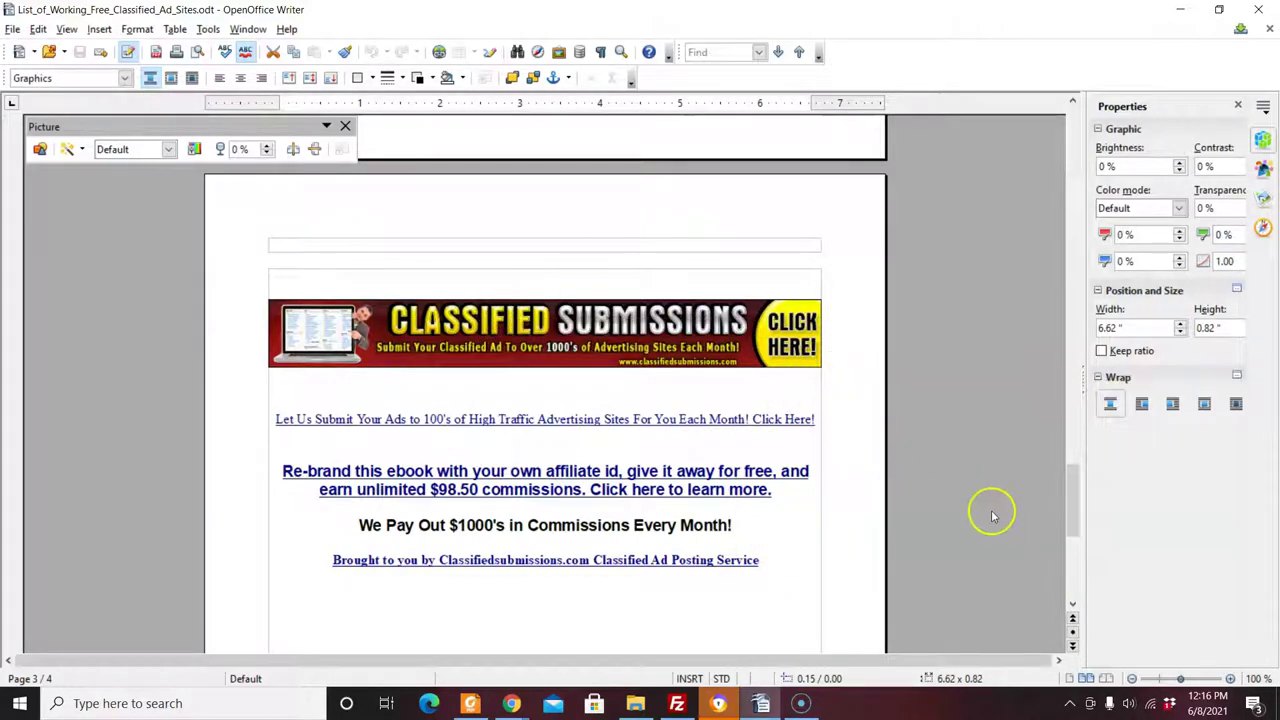
left_click_drag(1070, 492, 1103, 134)
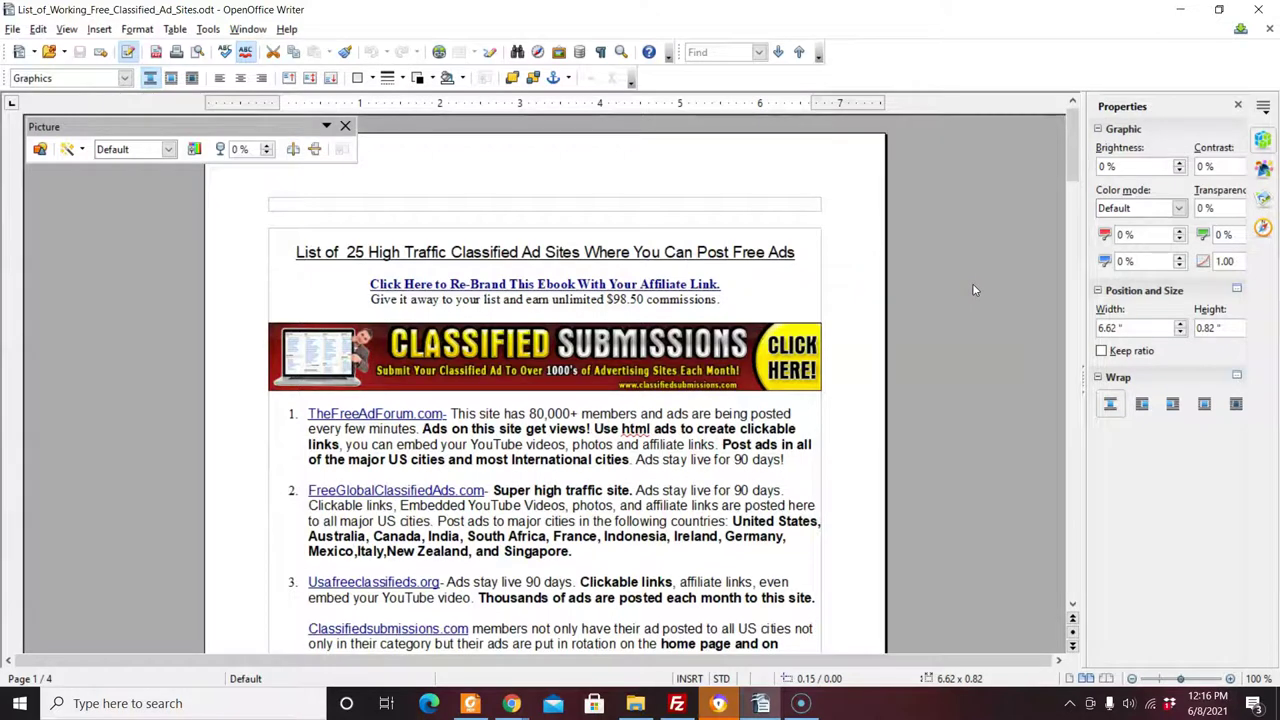
left_click(814, 629)
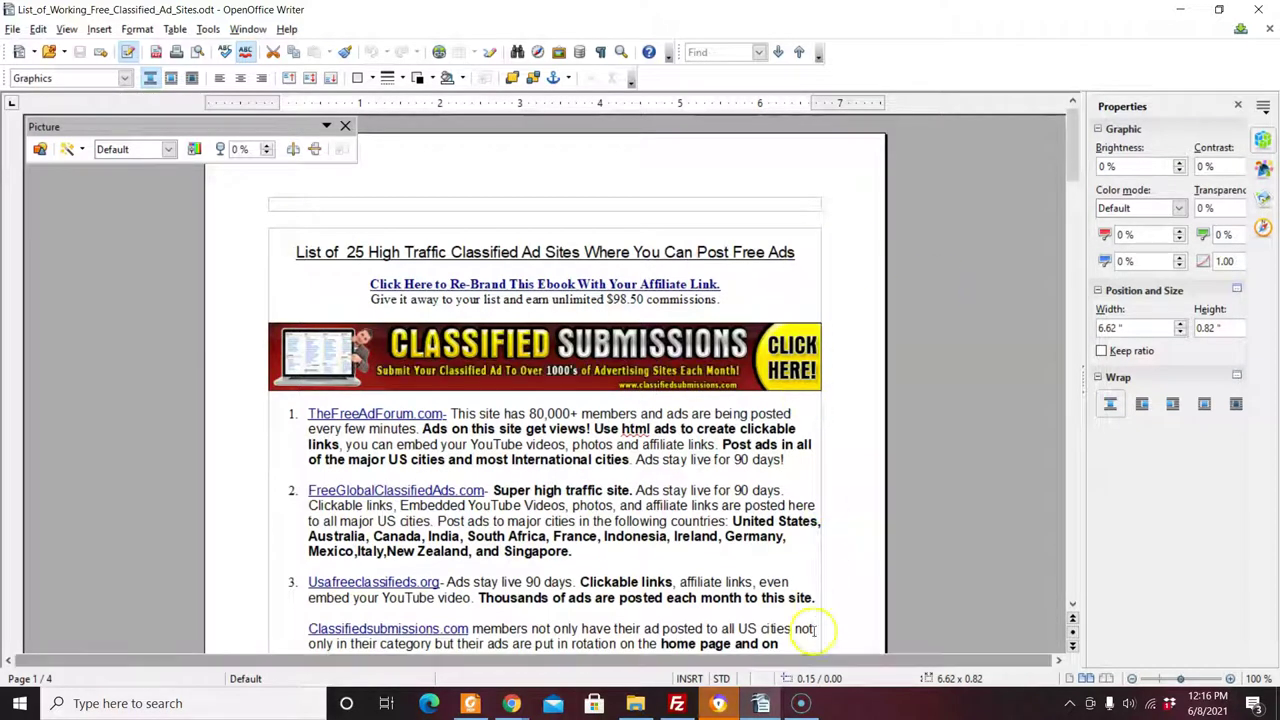